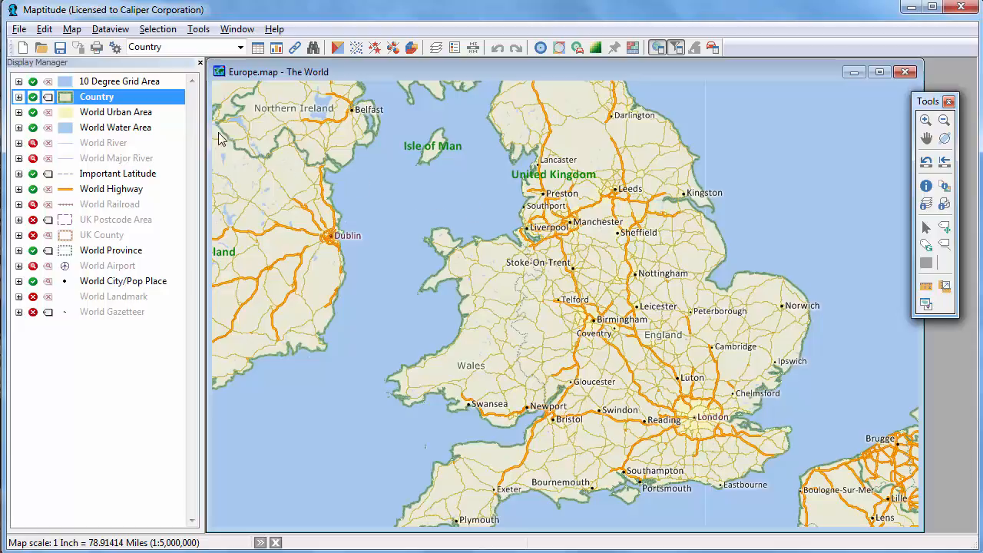
left_click(72, 29)
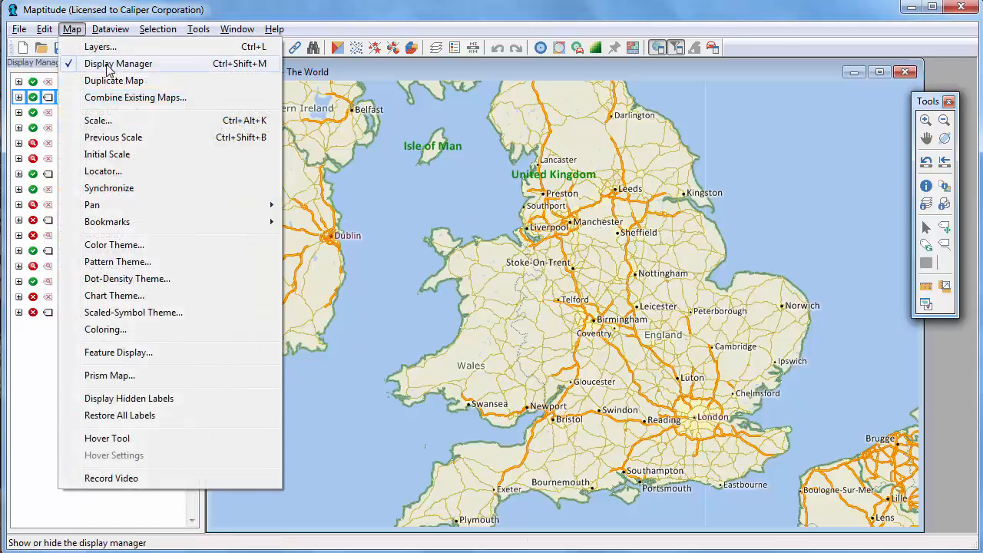
key("Escape")
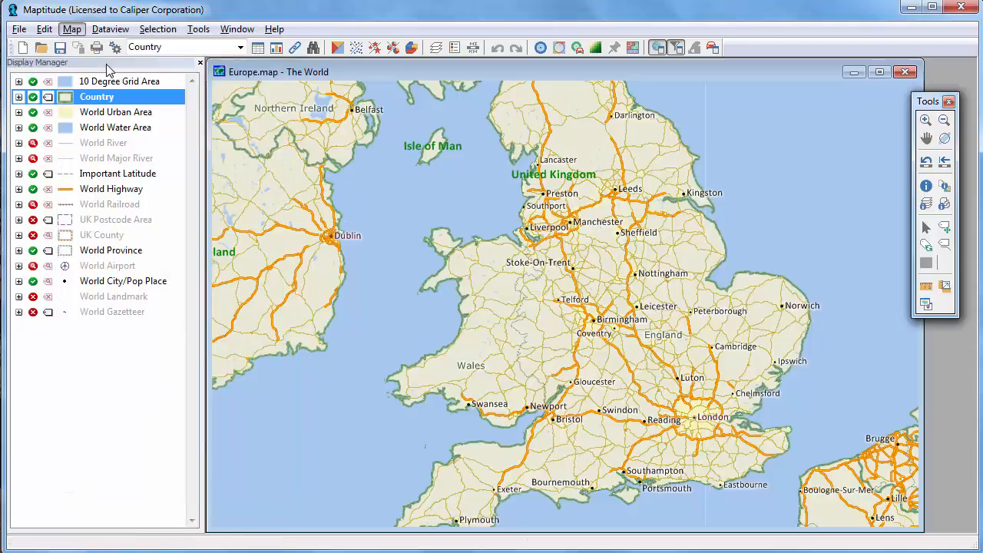
Restyle the Country layer's labels with font size 24, black color and no bold.
left_click(48, 97)
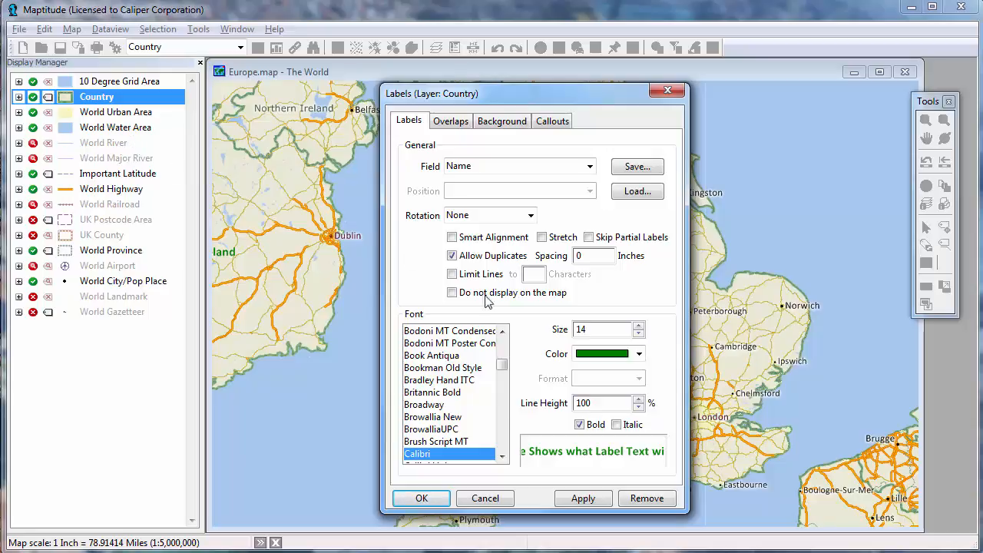
left_click(638, 325)
left_click(638, 325)
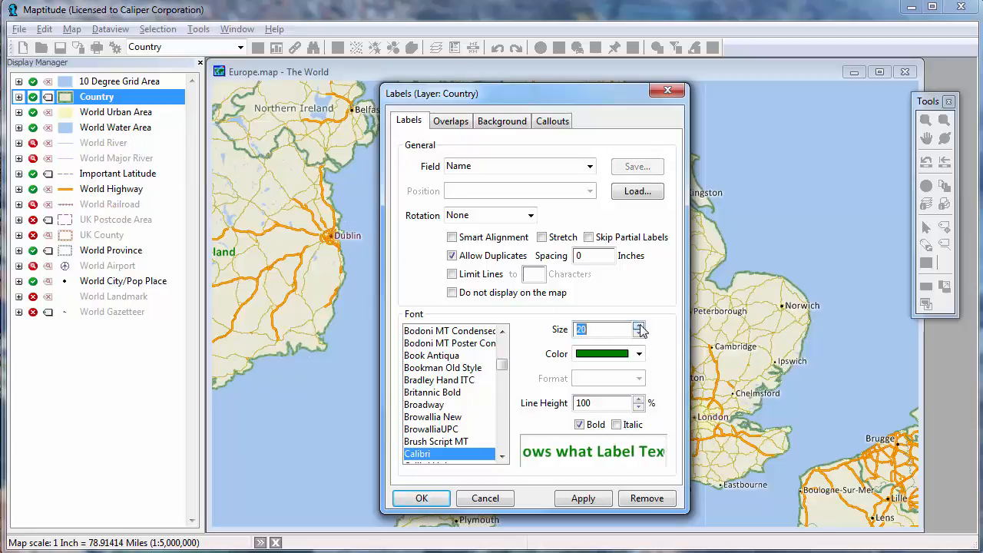
left_click(638, 326)
left_click(640, 356)
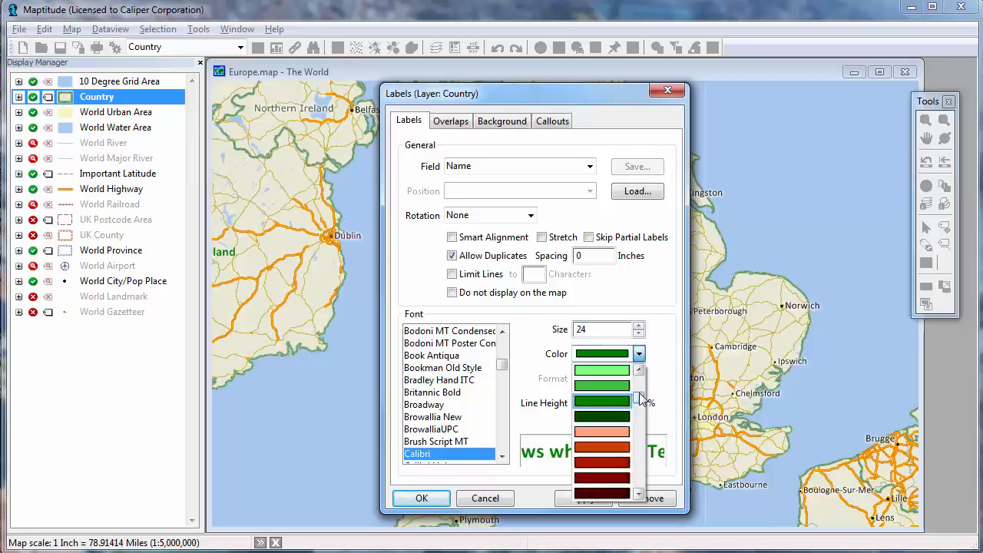
scroll(639, 393, "up", 3)
left_click(625, 373)
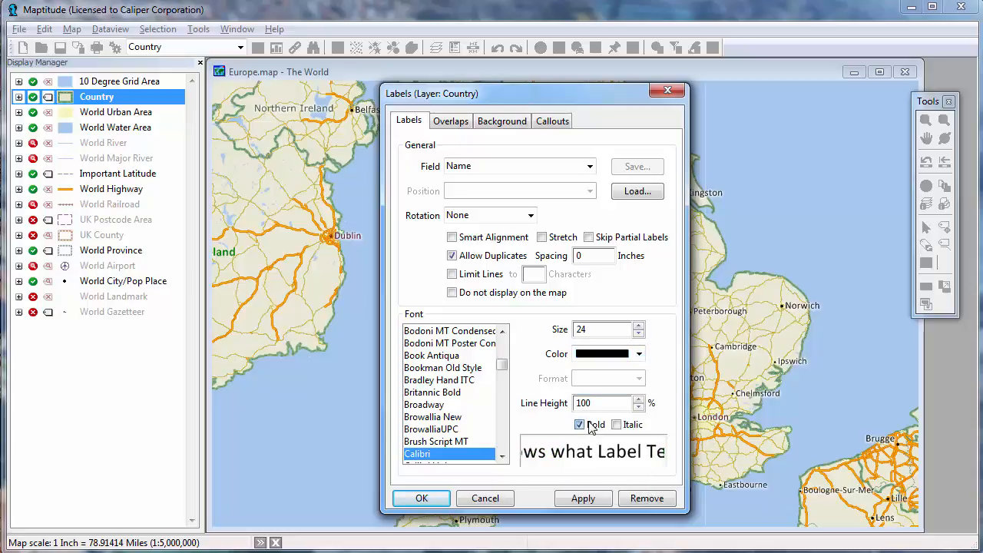
left_click(437, 499)
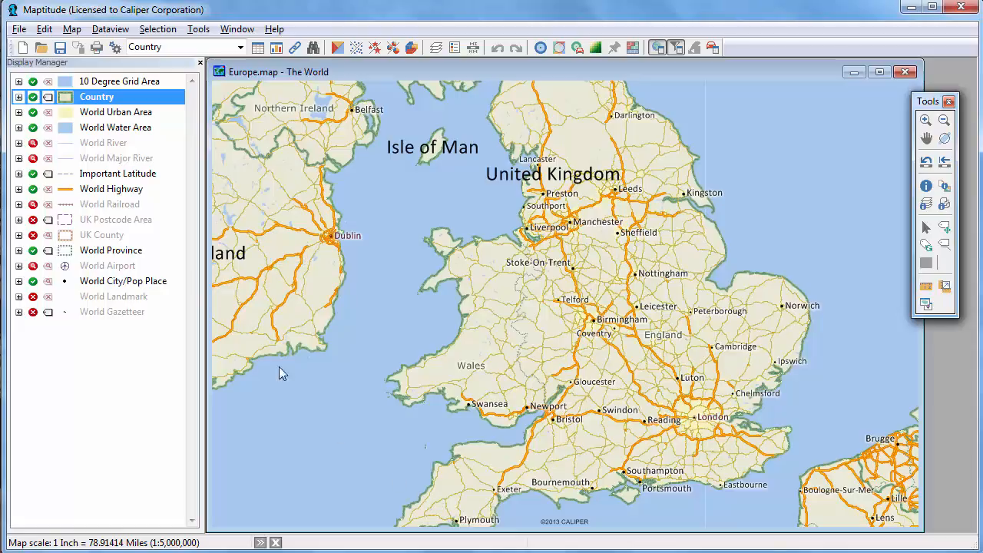
Enable Skip Partial Labels and Smart Alignment for the Country layer's labels and apply both.
left_click(48, 97)
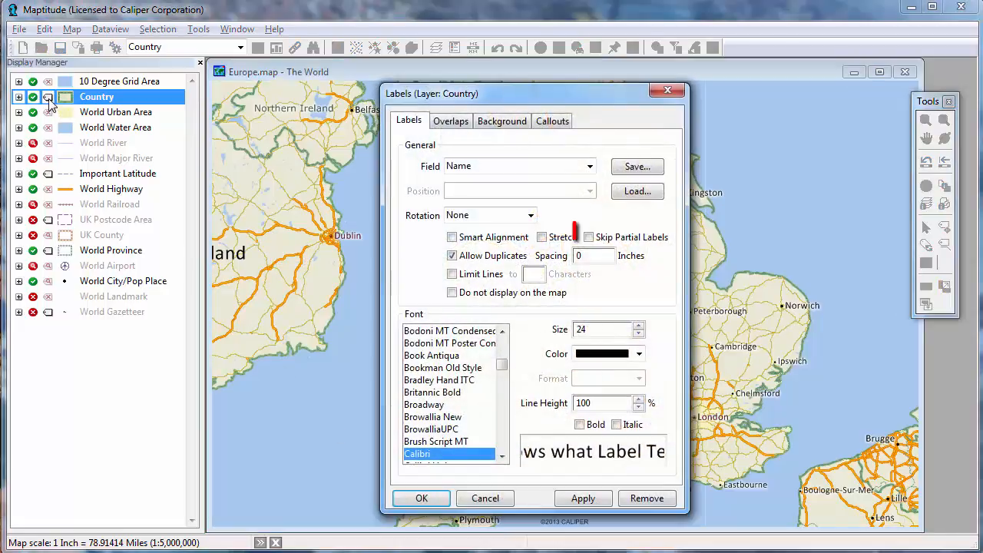
left_click(588, 238)
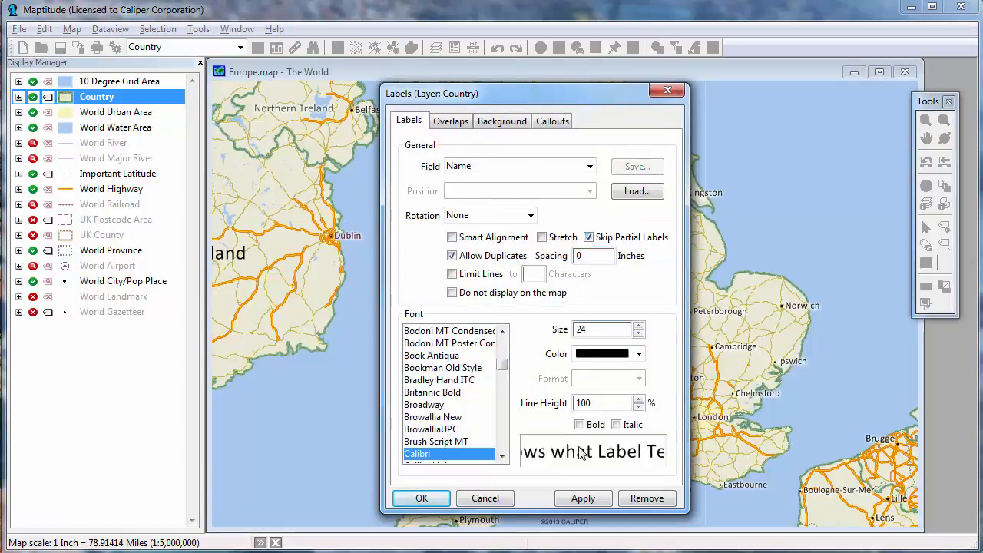
left_click(582, 498)
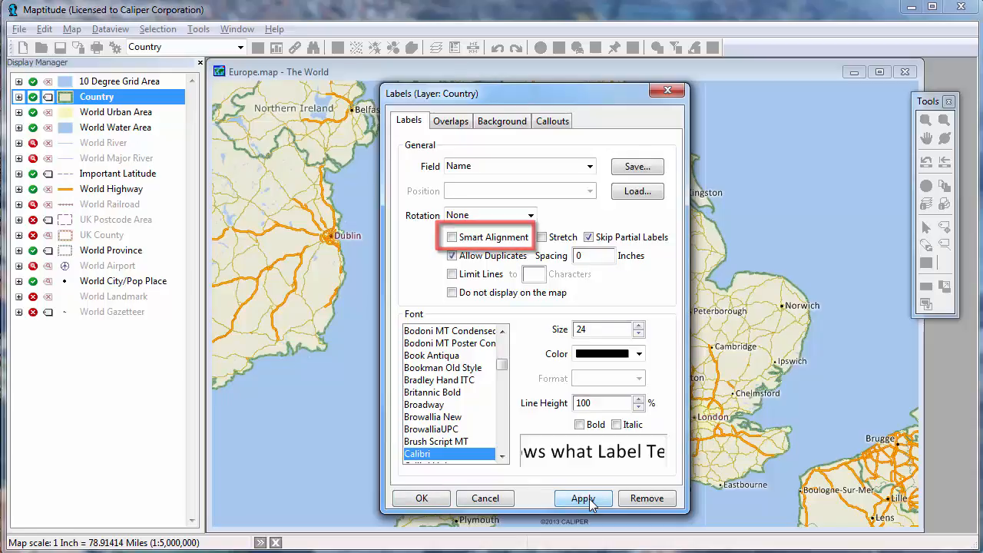
left_click(452, 237)
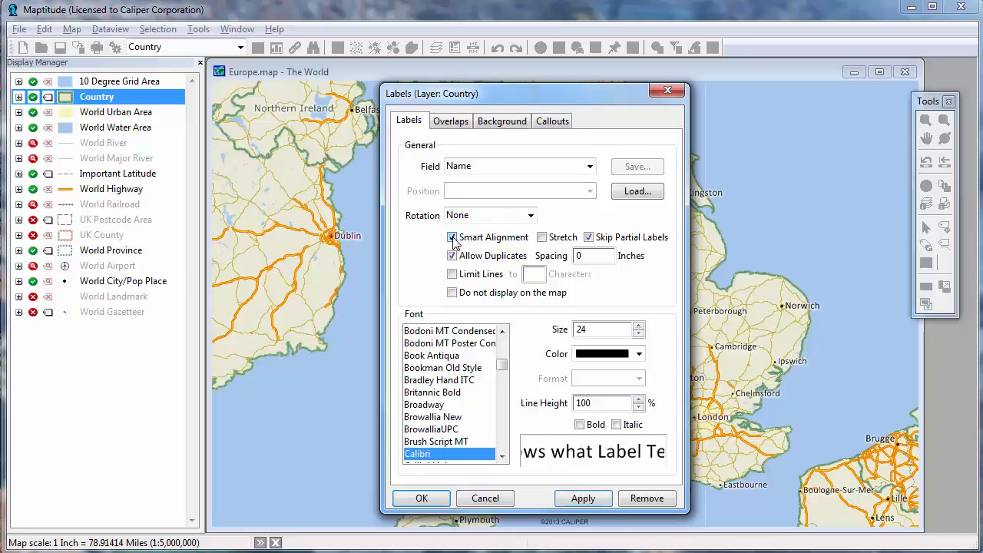
left_click(598, 499)
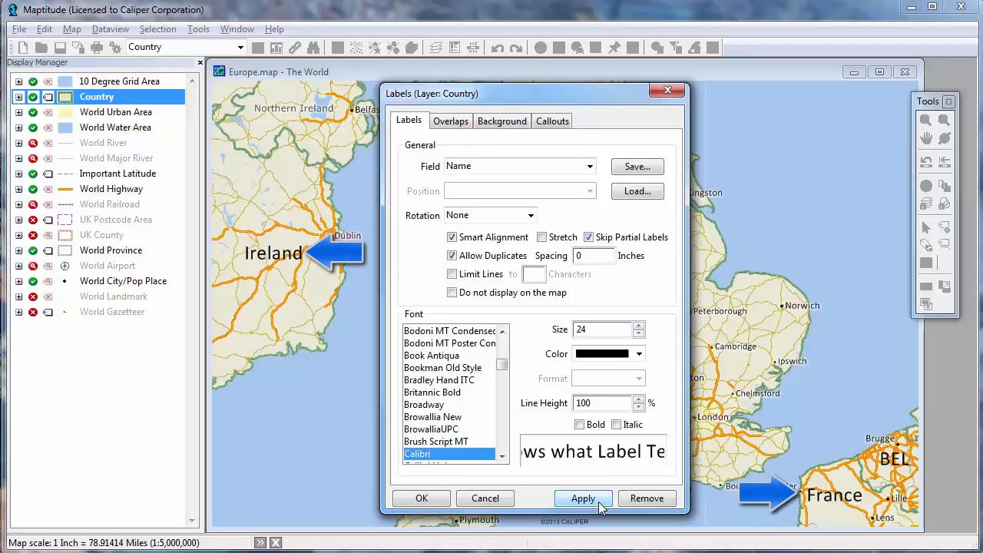
Set the Country labels' overlap priority to 1 (Very High), ranked within the layer by higher Population values.
left_click(447, 123)
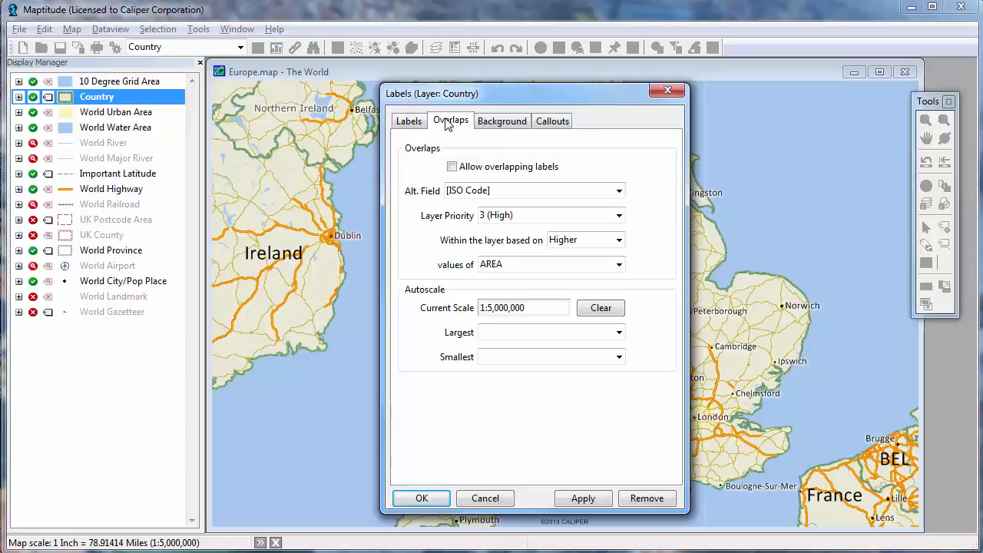
left_click(514, 215)
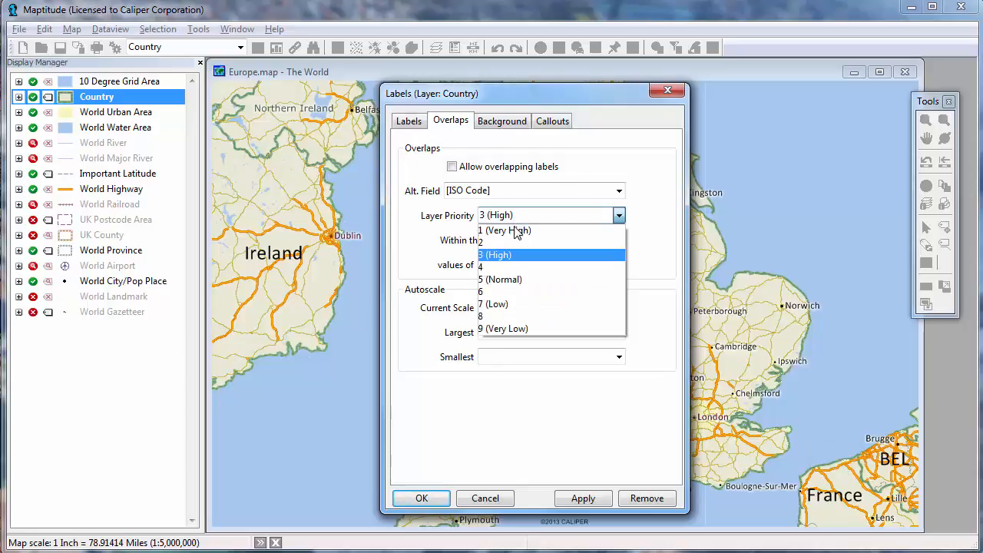
left_click(516, 231)
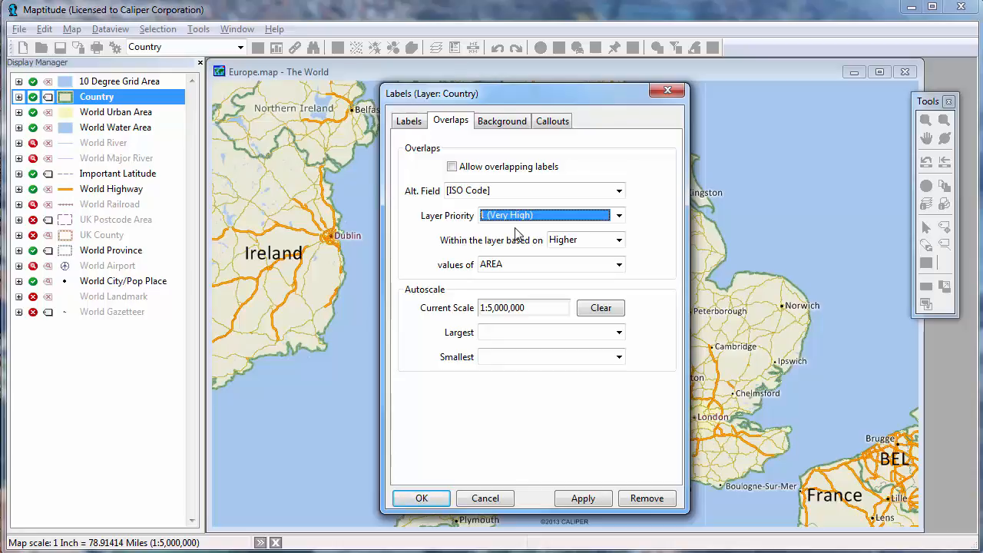
left_click(522, 264)
left_click(521, 317)
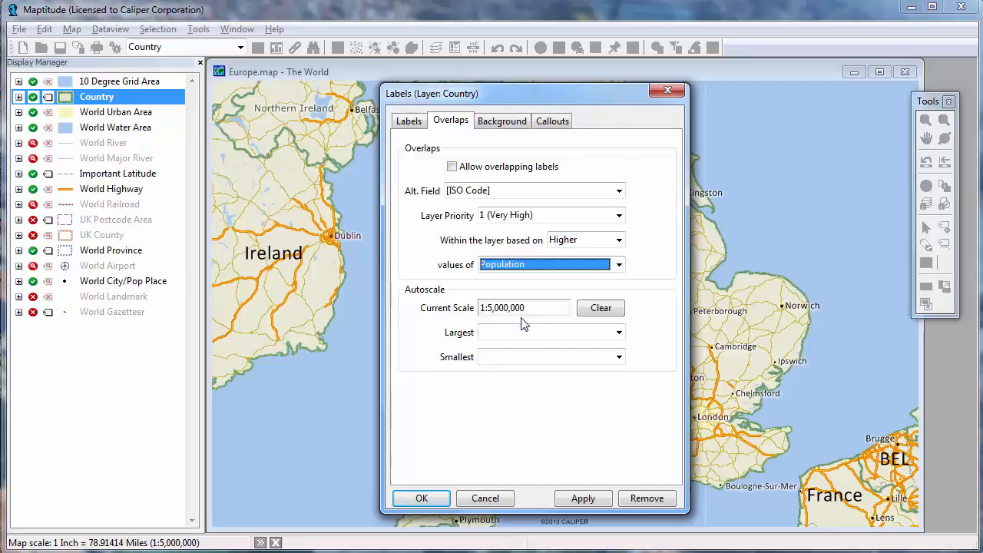
Set the Country labels' autoscale range from a largest scale of 1:1 to a smallest of 1:10,000,000.
left_click(523, 332)
left_click(619, 332)
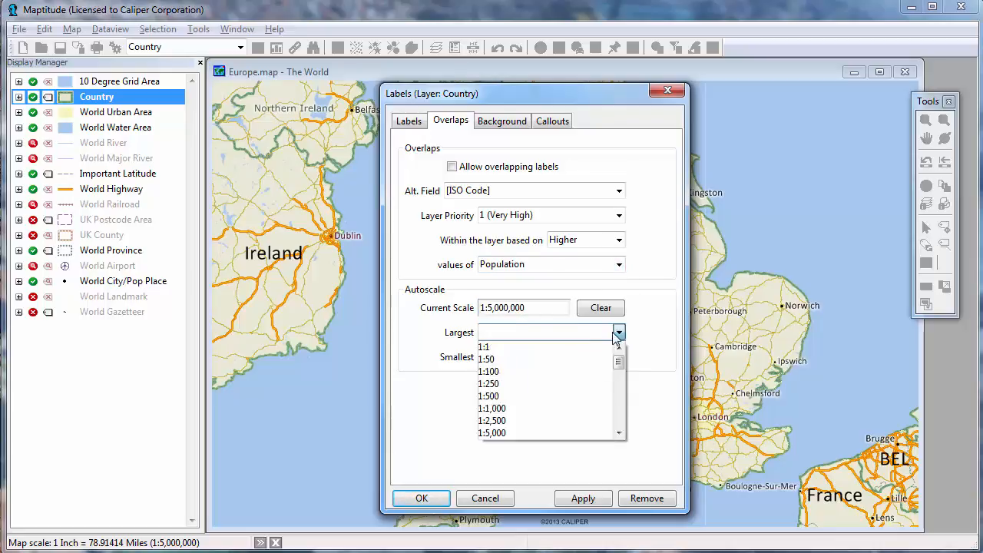
left_click(597, 345)
left_click(618, 358)
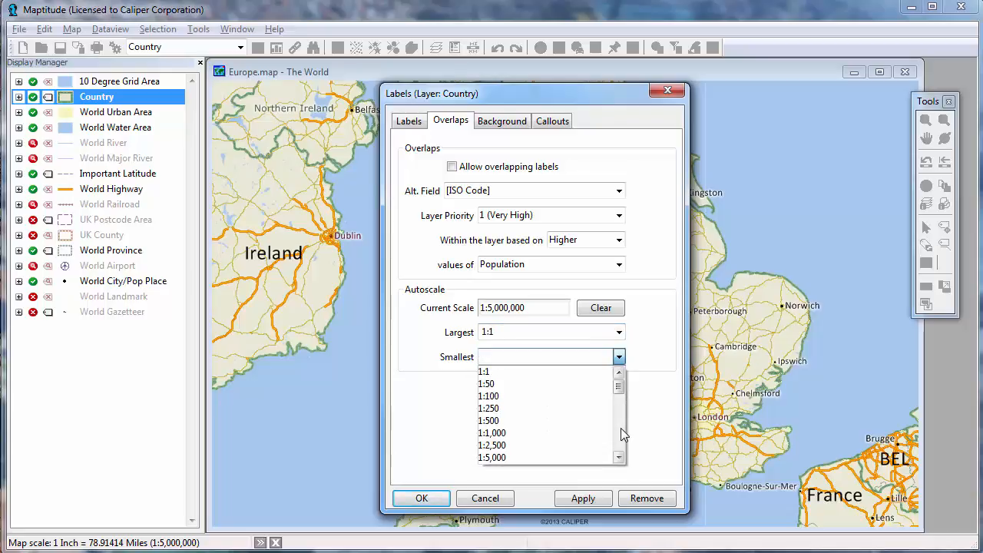
scroll(622, 429, "down", 5)
scroll(621, 429, "down", 3)
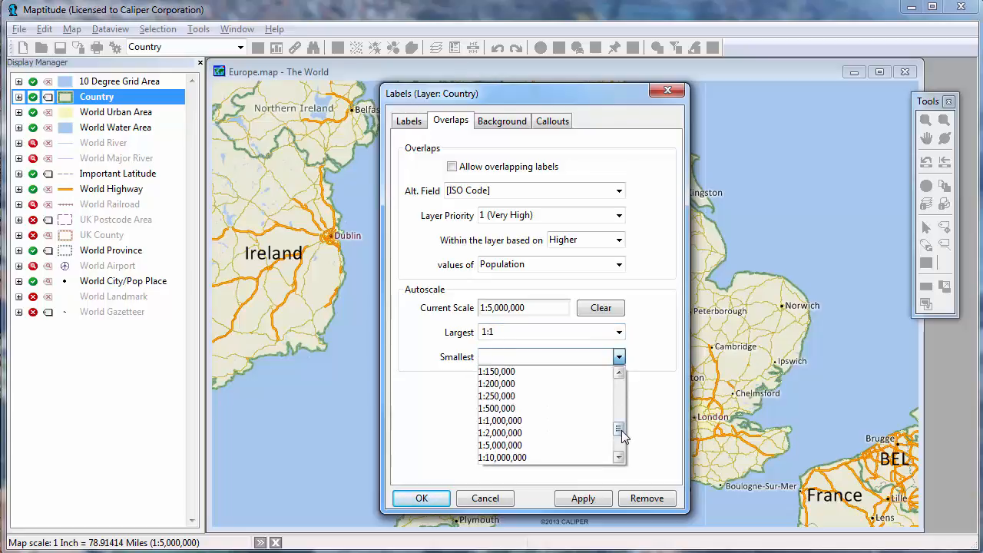
left_click(585, 458)
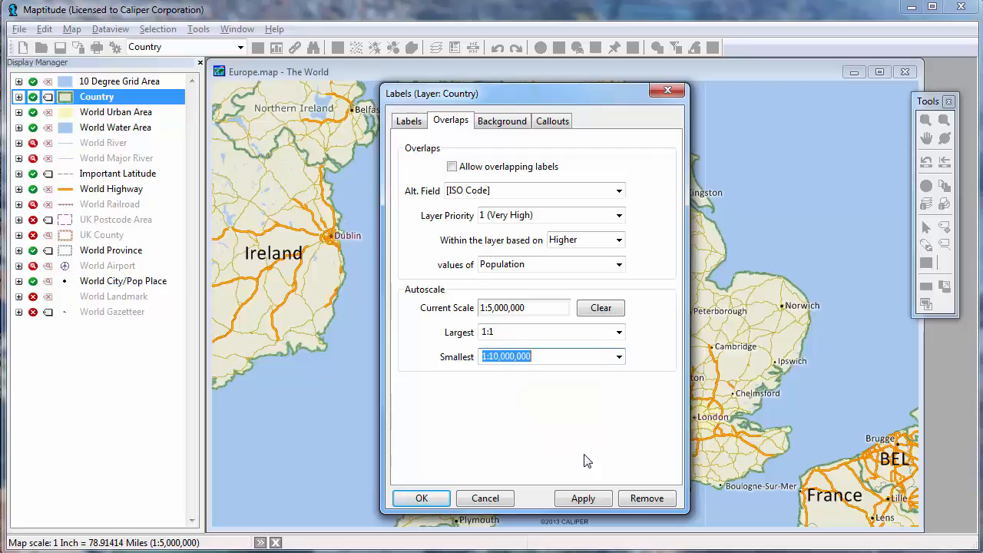
Try a rounded rectangular frame with a solid white fill as the Country labels' background.
left_click(490, 128)
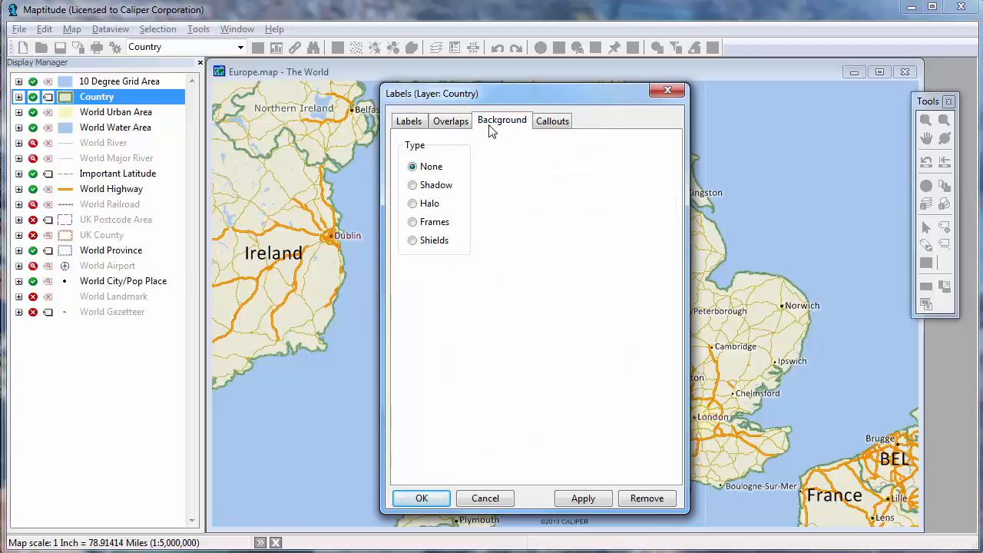
left_click(436, 241)
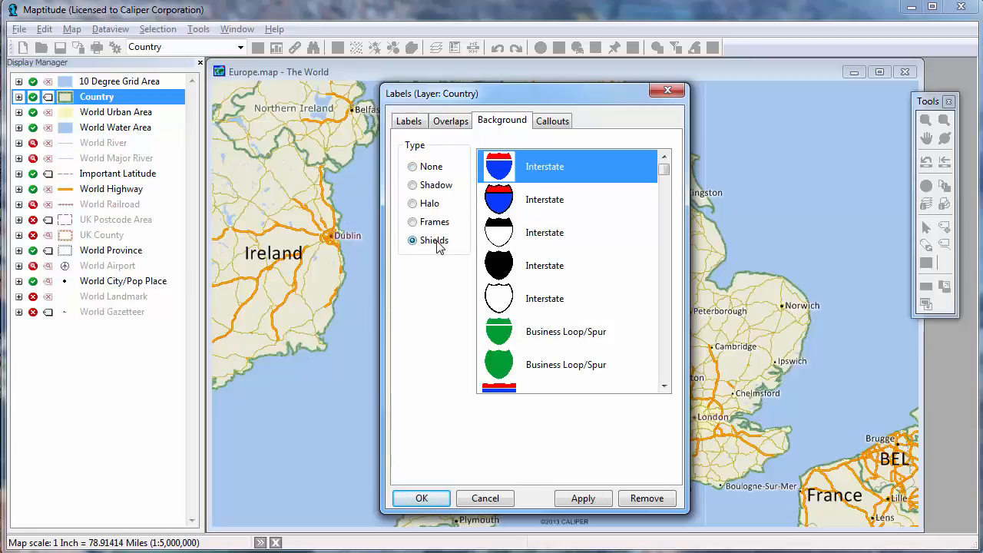
left_click(433, 223)
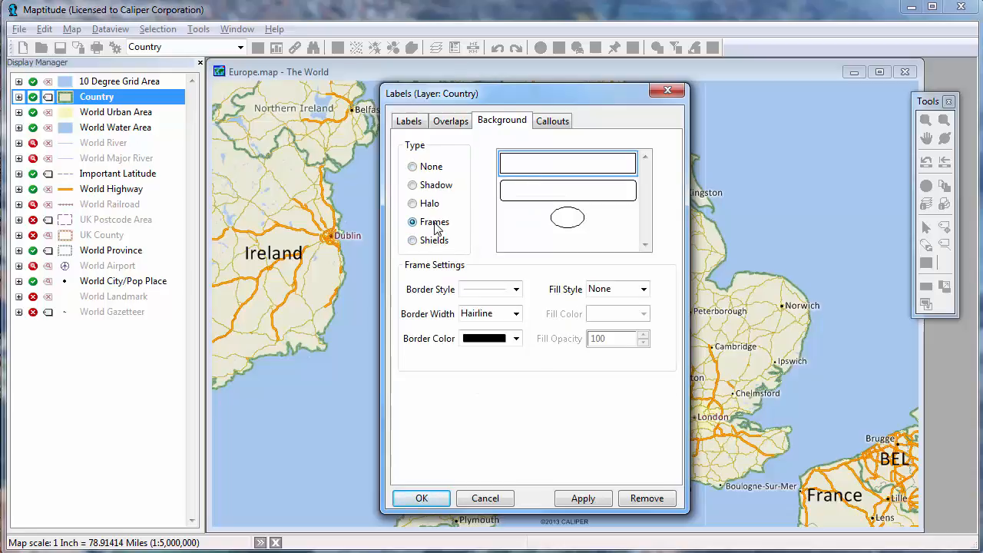
left_click(569, 195)
left_click(612, 290)
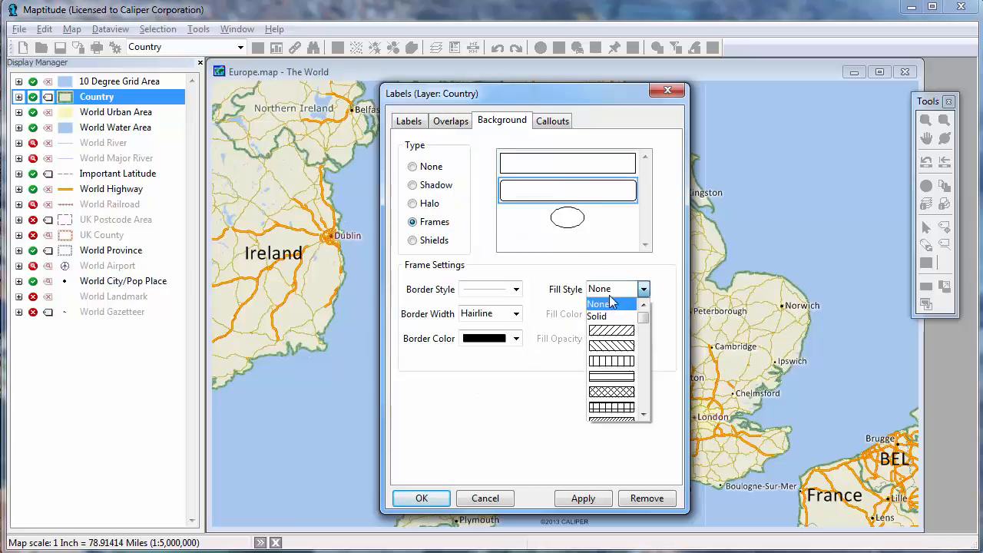
left_click(615, 318)
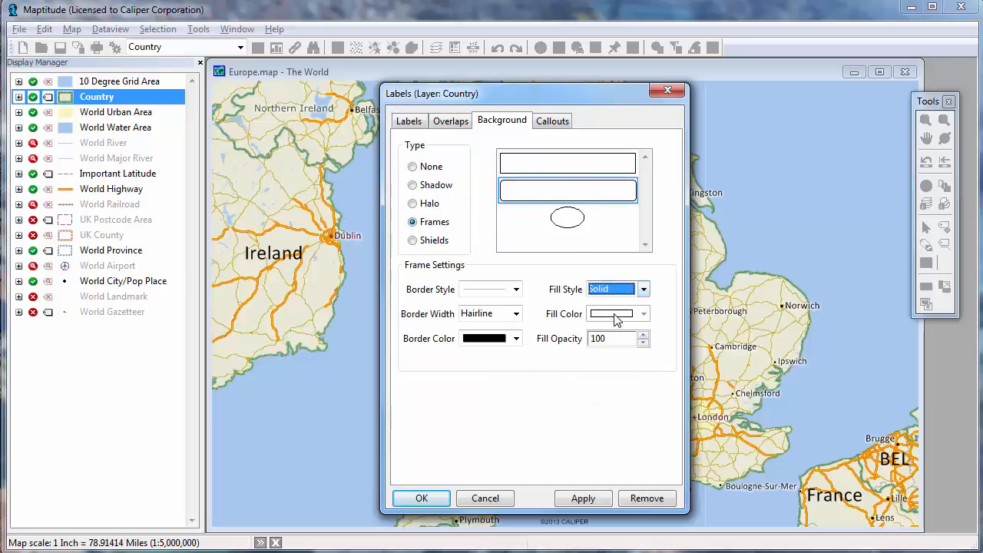
left_click(582, 499)
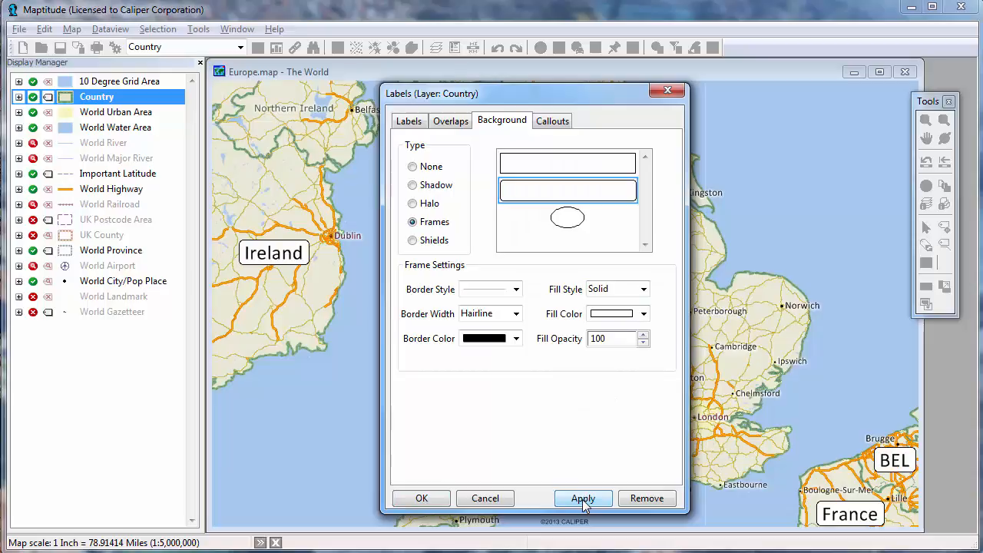
Give the Country labels a Halo background and accept the label settings.
left_click(415, 208)
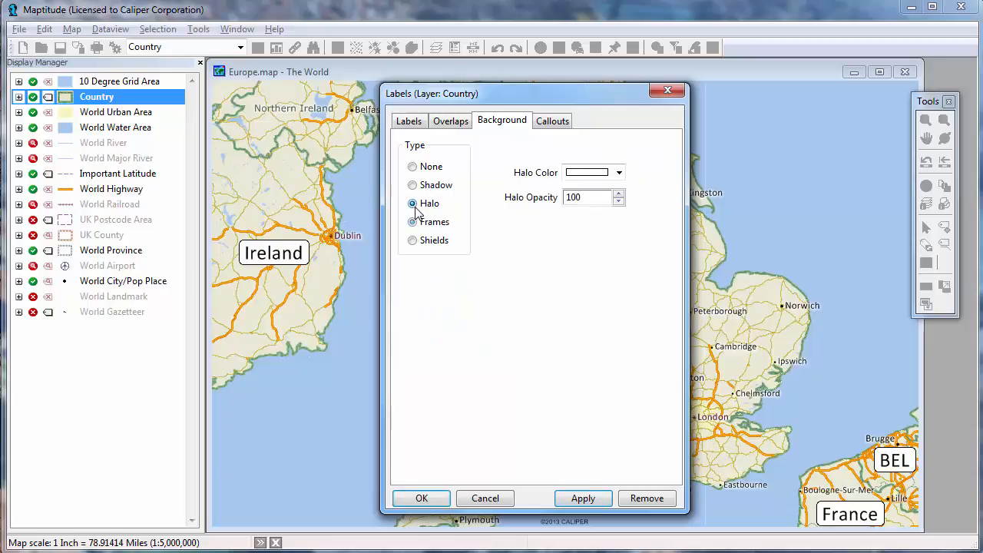
left_click(438, 496)
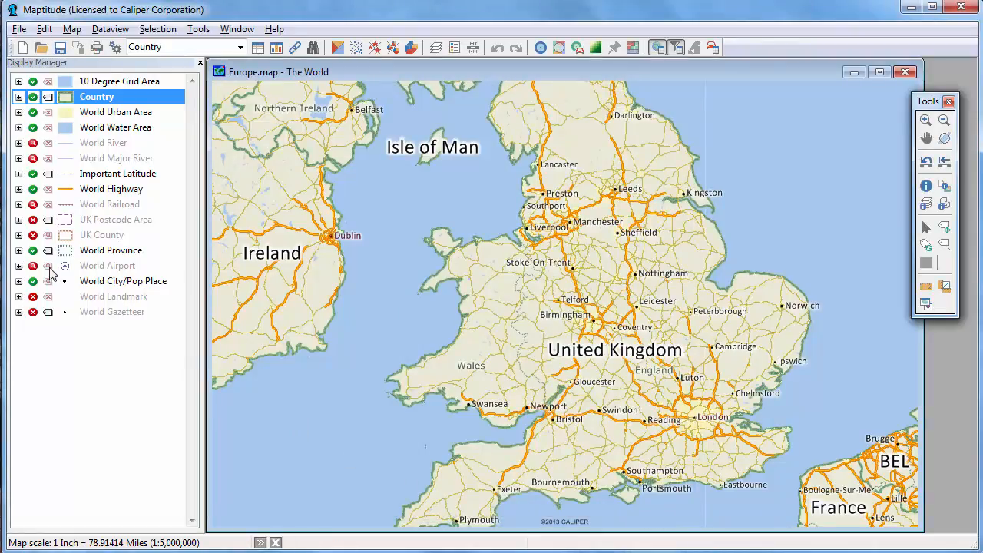
Increase the label font size of the Capital feature class in the World City/Pop Place layer.
left_click(19, 281)
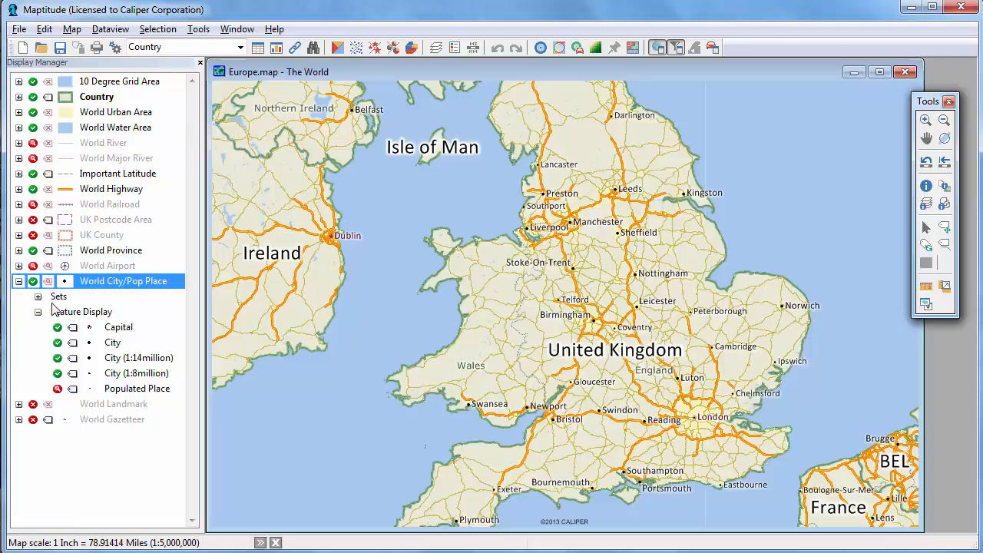
left_click(74, 330)
left_click(75, 330)
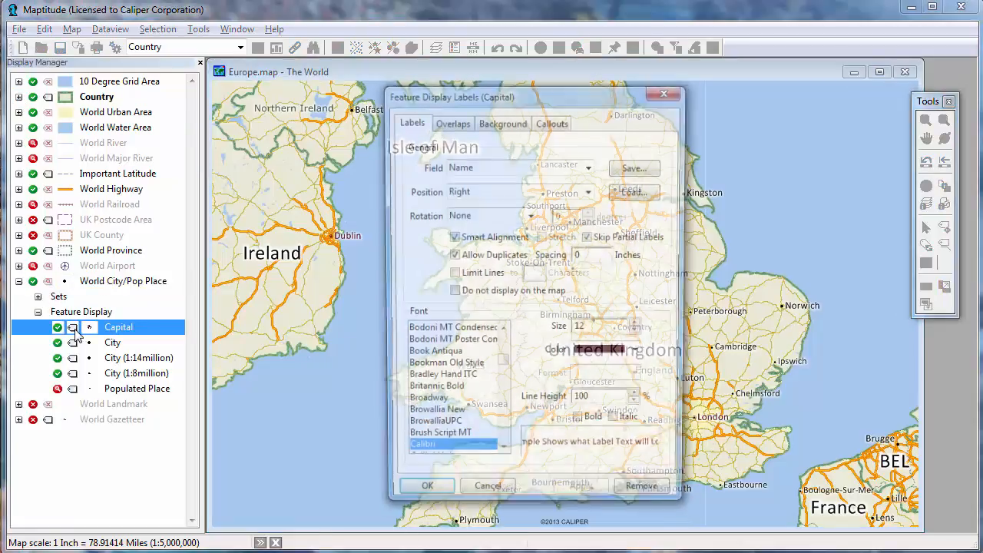
left_click(639, 327)
left_click(638, 327)
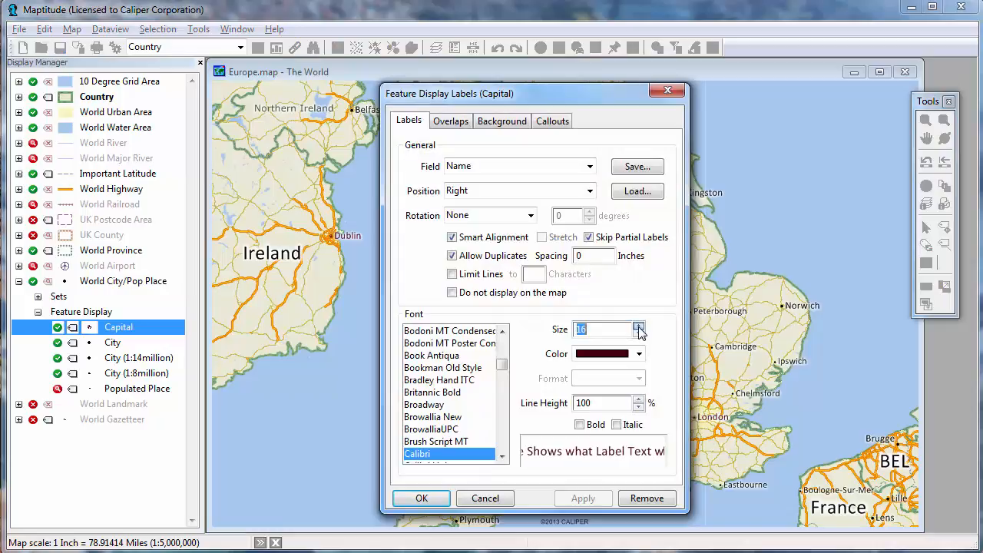
left_click(638, 327)
left_click(421, 498)
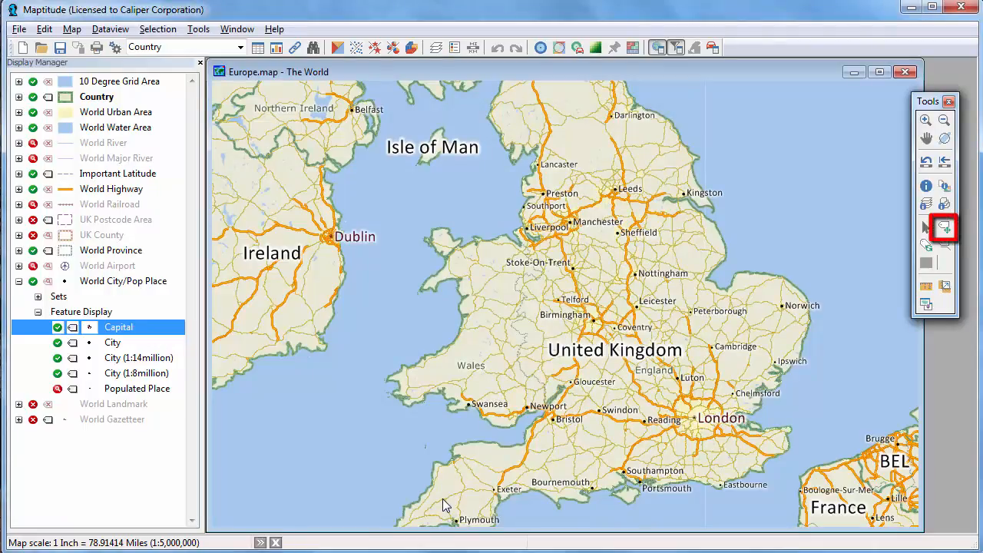
Manually move the United Kingdom label north to between Sheffield and Nottingham, and the Liverpool label to the west of its city.
left_click(945, 229)
left_click(945, 232)
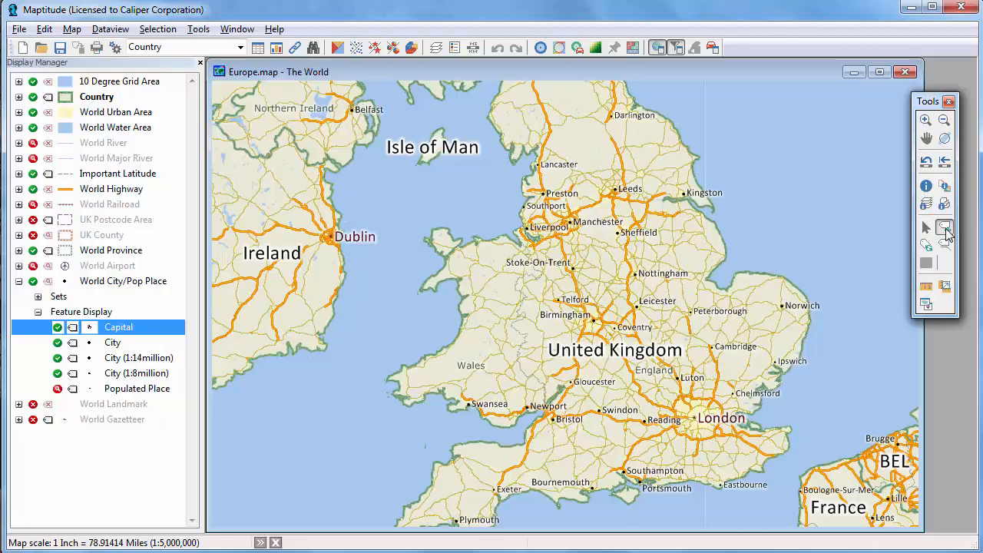
left_click(698, 267)
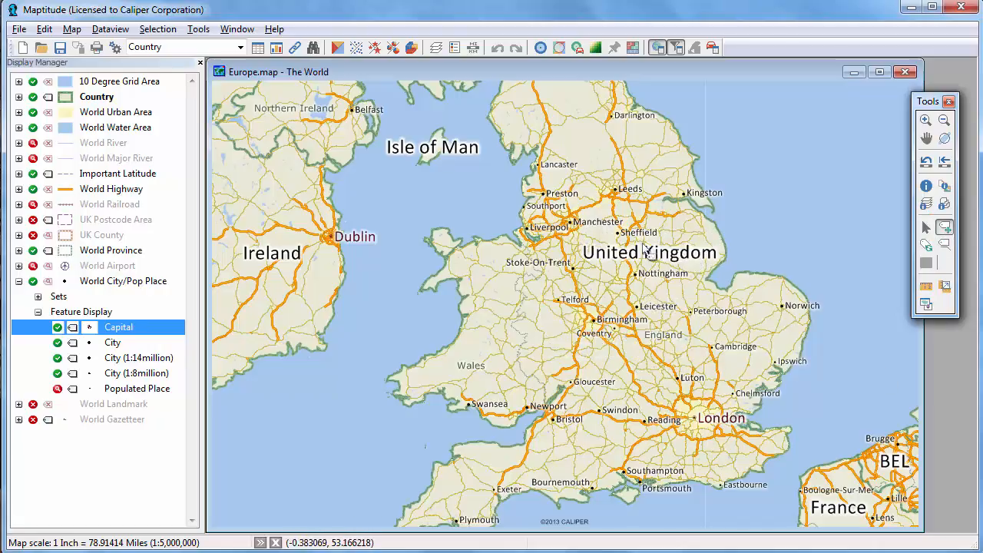
left_click(499, 232)
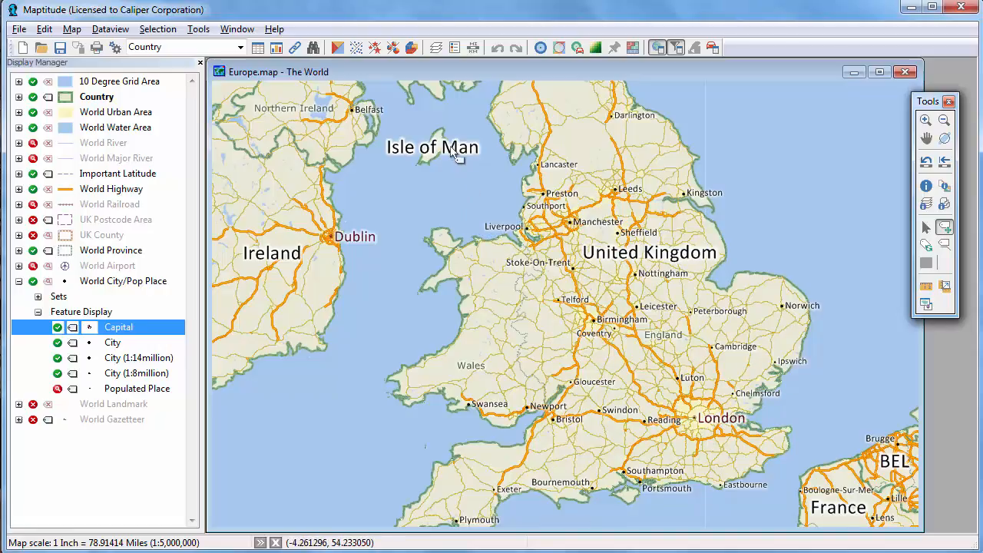
Reduce the font size of the Isle of Man label with a custom label style.
left_click(450, 148)
left_click(476, 259)
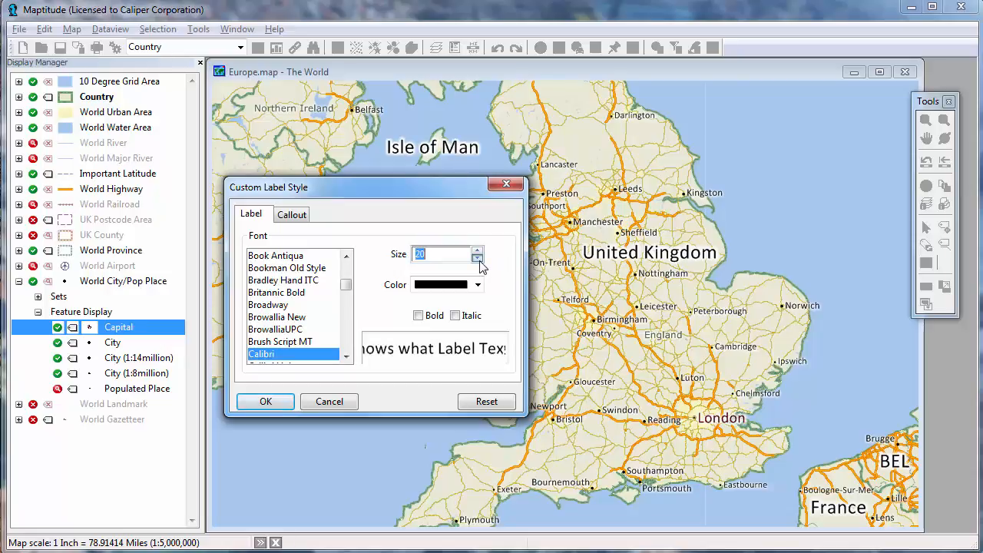
left_click(477, 259)
left_click(261, 402)
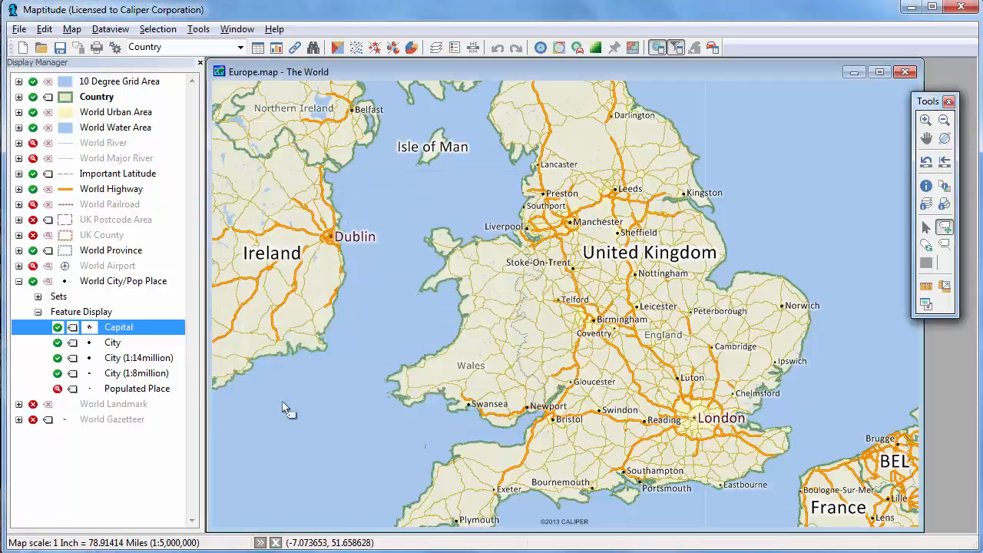
Add an Isle of Man callout label in the sea southeast of the island, and suppress the smaller duplicate label on the island.
left_click(944, 244)
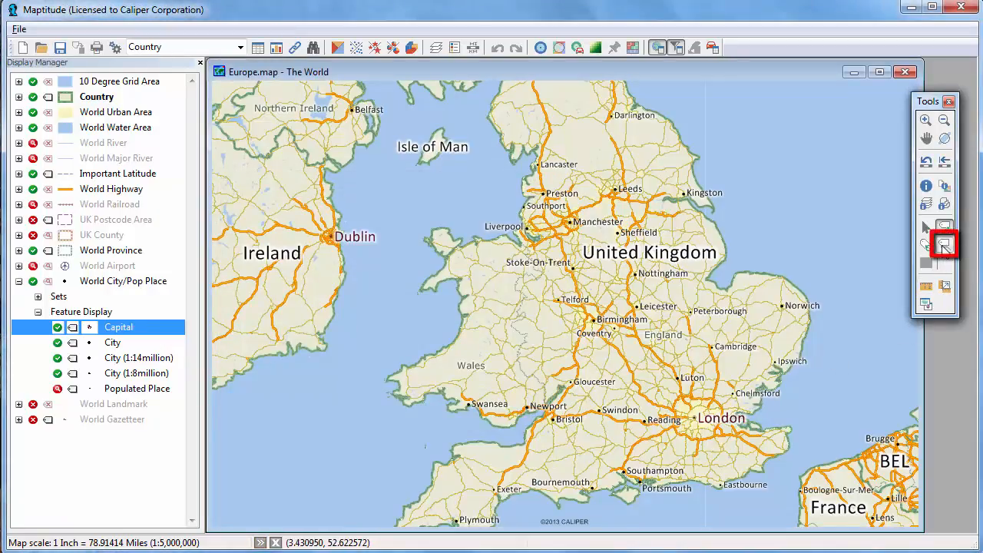
left_click_drag(445, 154, 481, 190)
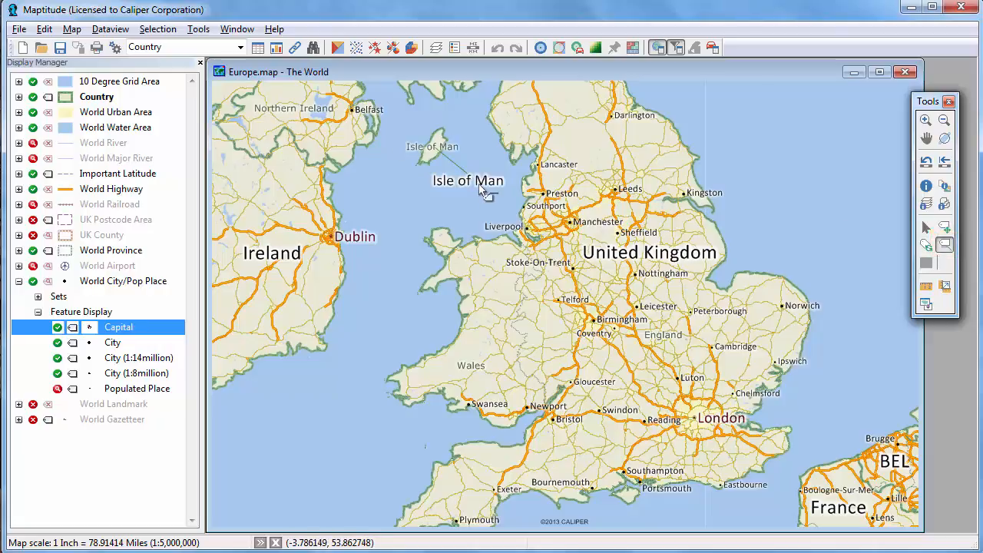
right_click(446, 146)
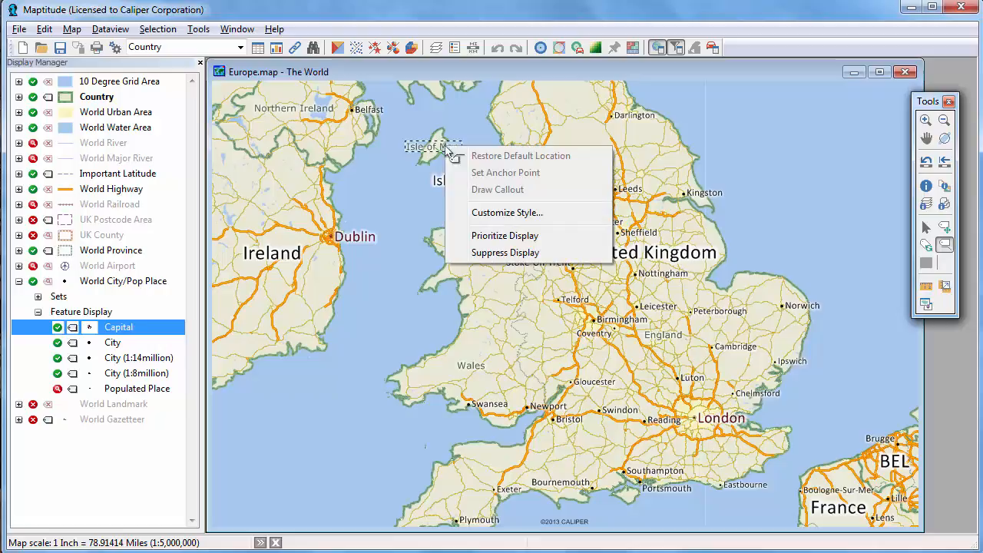
left_click(499, 254)
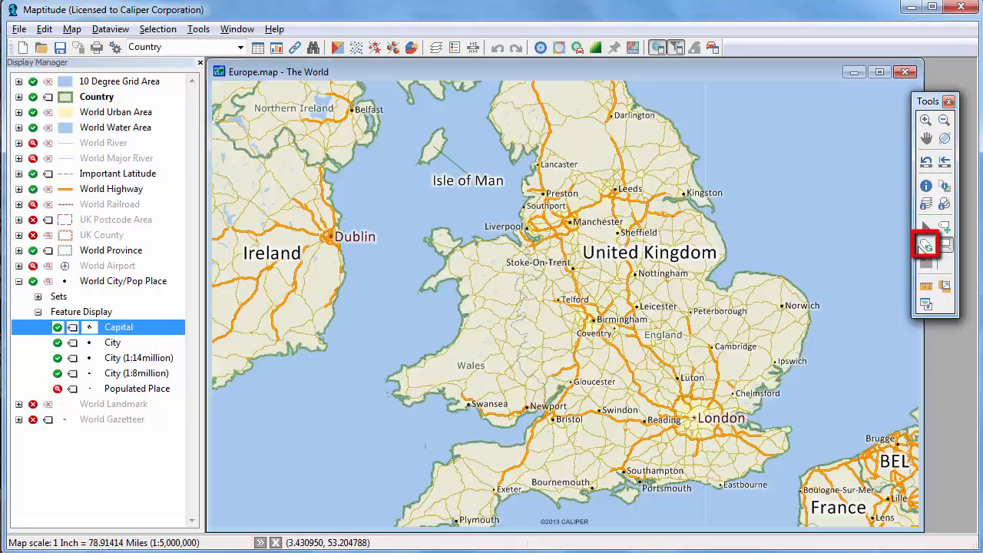
Try rotating the United Kingdom label diagonally from Leeds toward Peterborough, and restore the label to its default location.
left_click(925, 246)
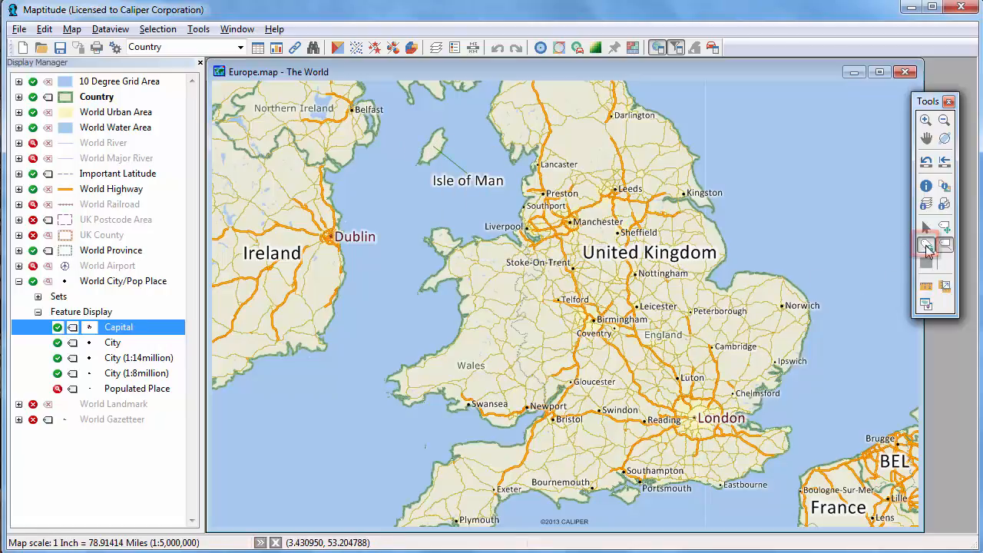
left_click(686, 301)
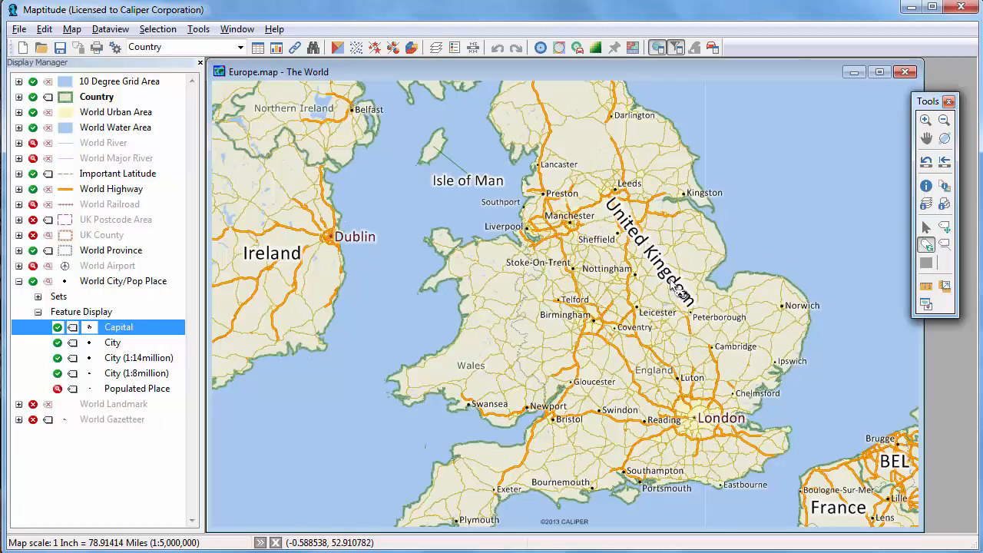
right_click(680, 293)
left_click(714, 290)
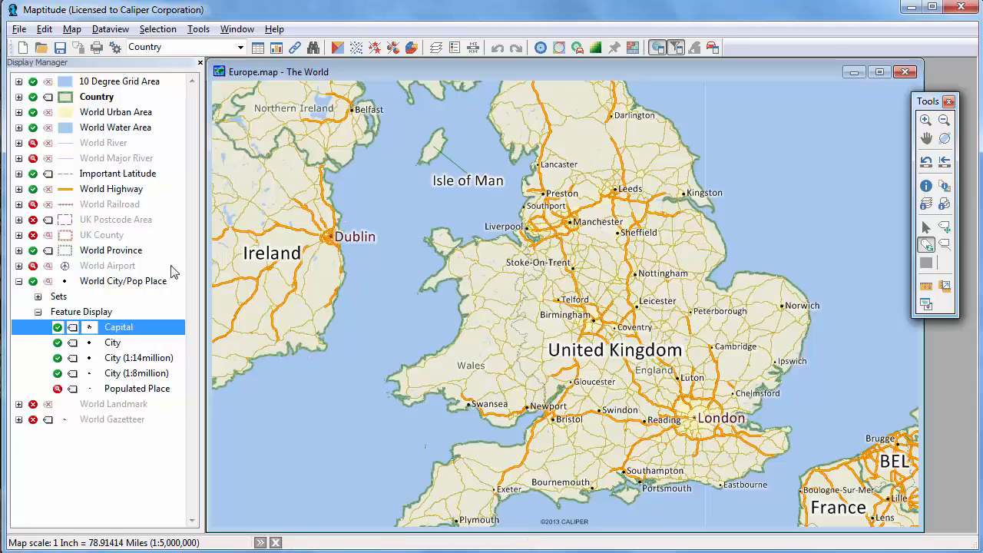
Show the UK Postcode Area layer and hide the World Highway and World City/Pop Place layers.
left_click(33, 220)
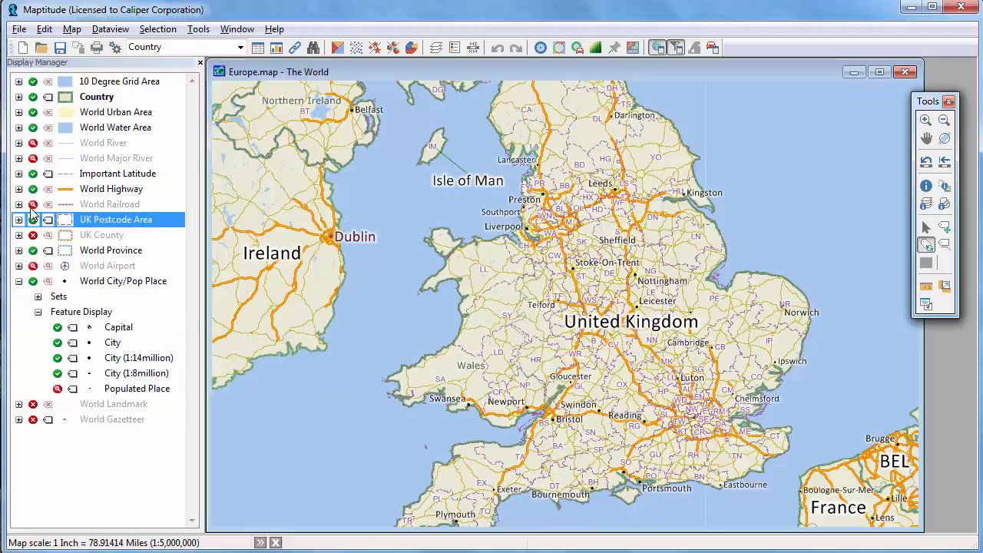
left_click(33, 189)
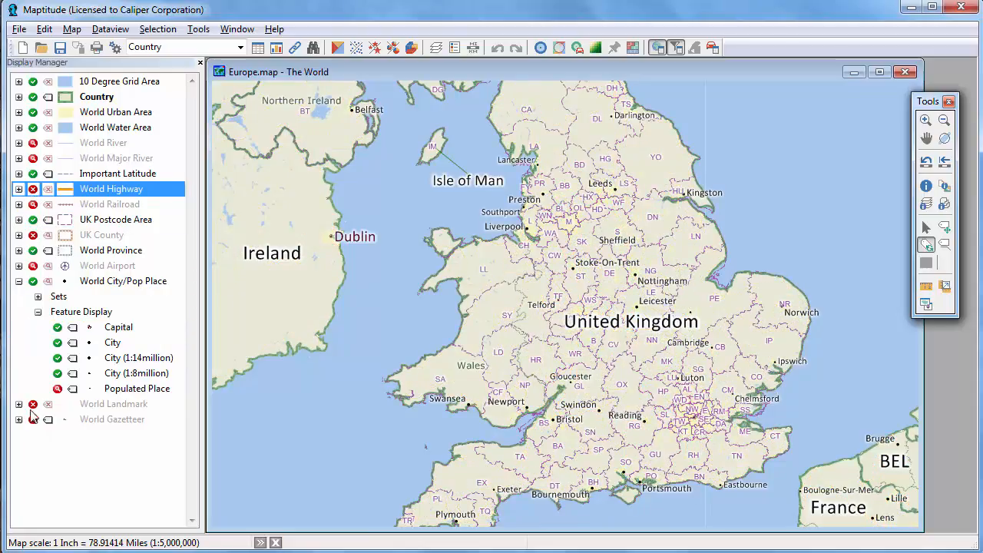
left_click(33, 281)
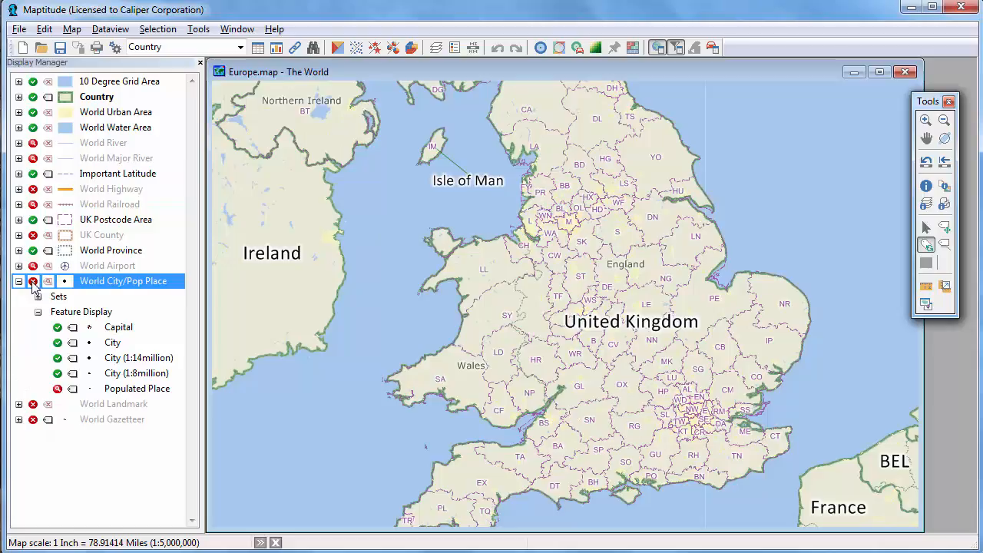
Label the UK Postcode Area layer with the Customers field.
left_click(50, 221)
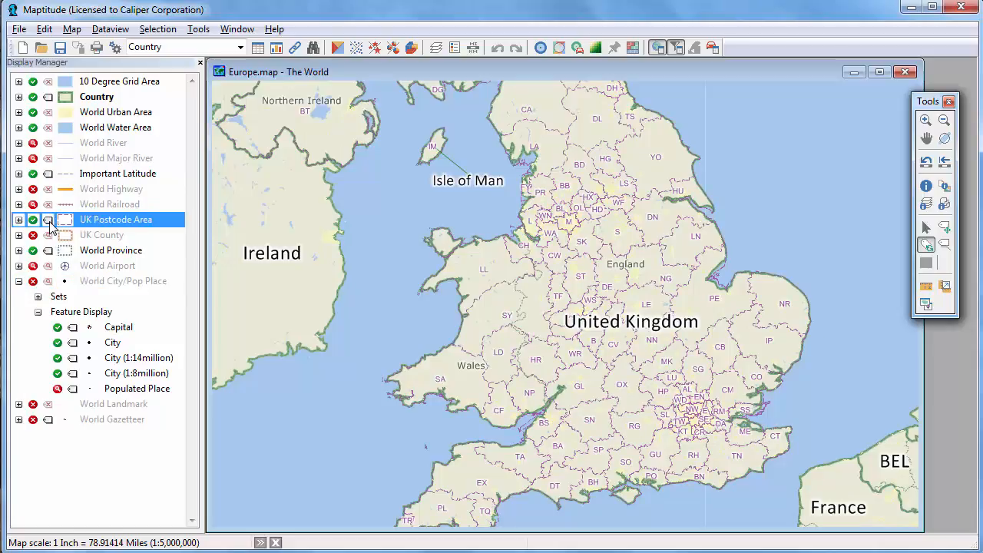
left_click(48, 220)
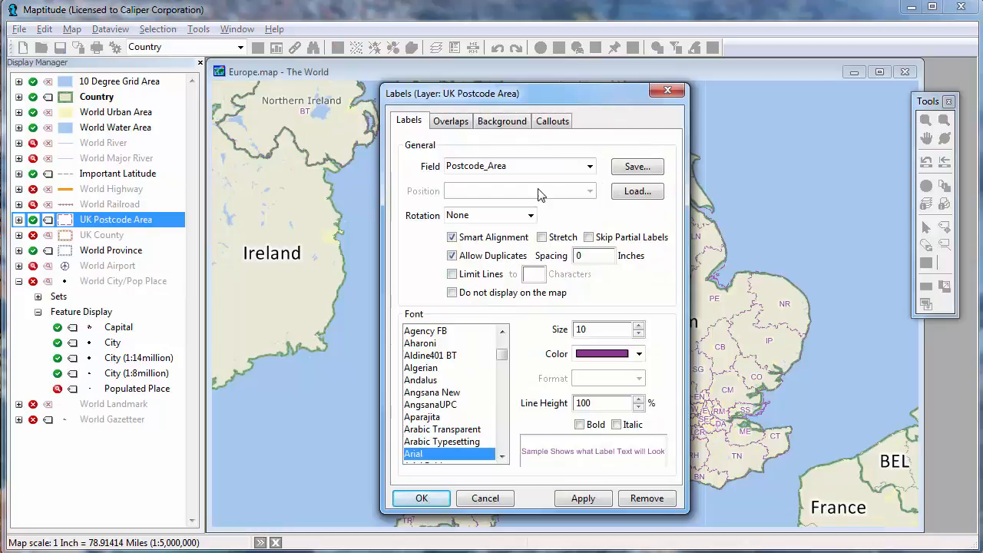
left_click(548, 167)
scroll(622, 318, "down", 15)
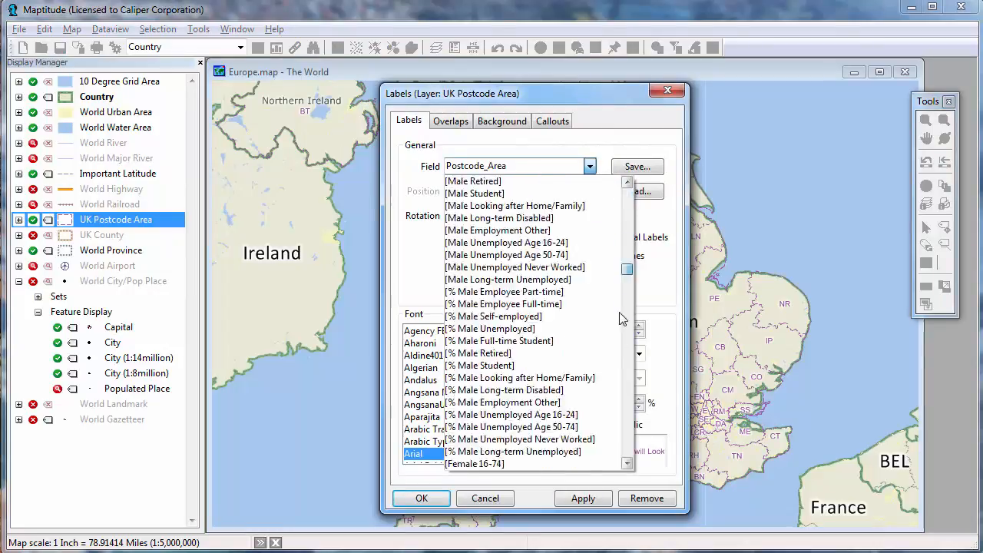
scroll(622, 319, "down", 10)
left_click(555, 435)
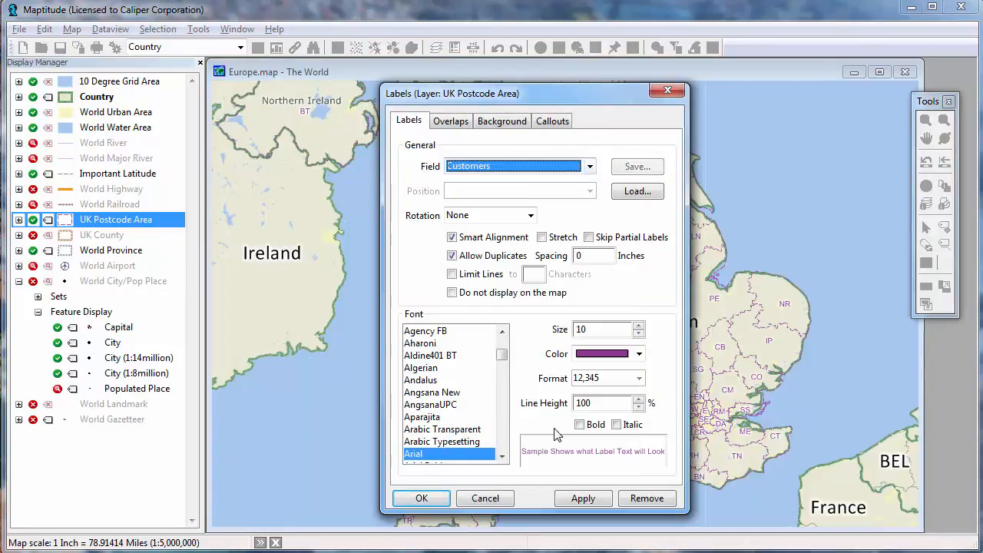
left_click(432, 496)
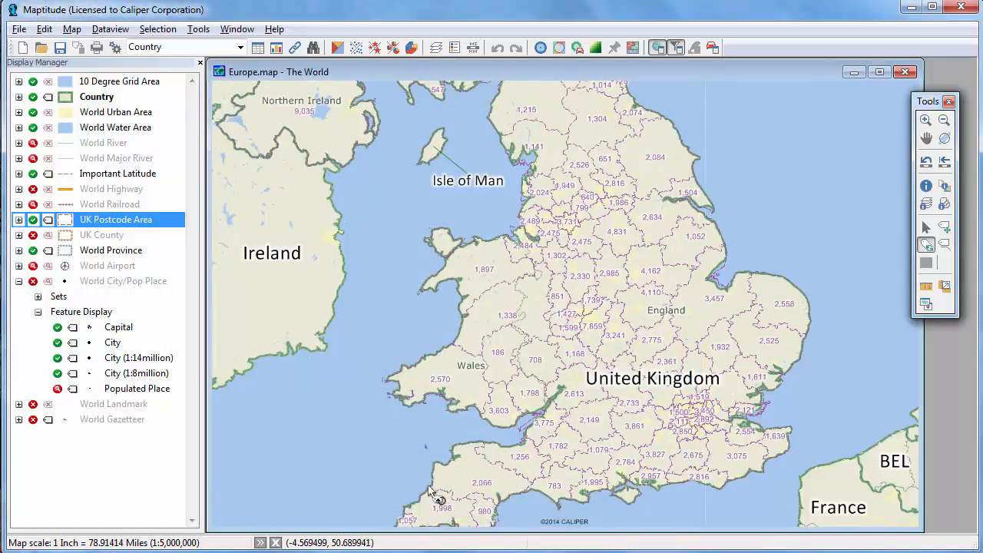
Label the UK Postcode Area layer with the Sales field in the £12,345 format.
left_click(50, 222)
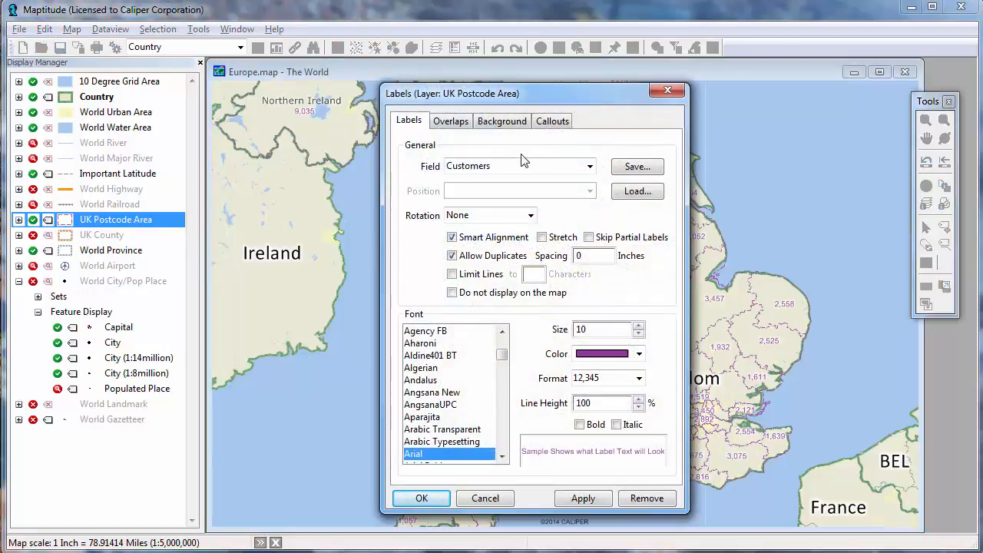
left_click(522, 163)
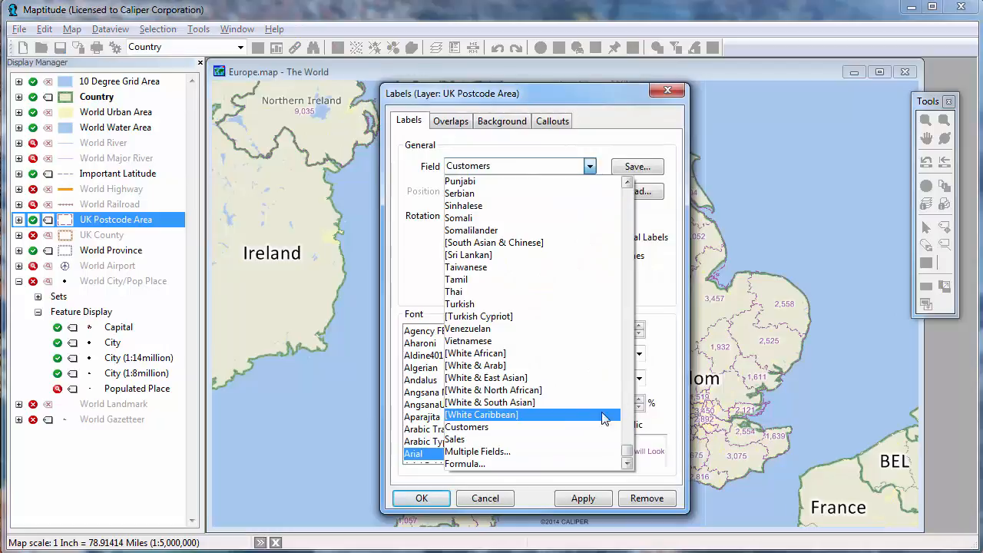
left_click(537, 439)
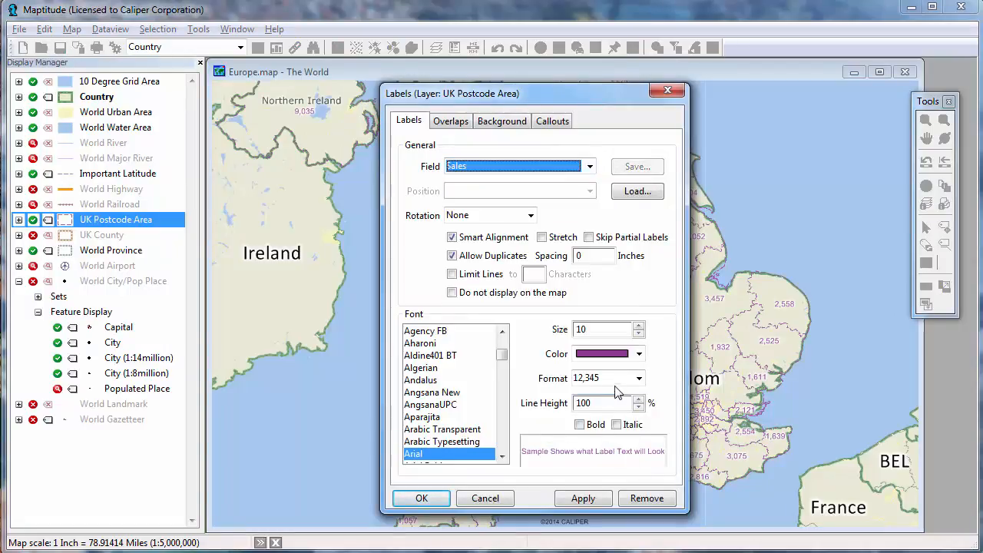
left_click(618, 380)
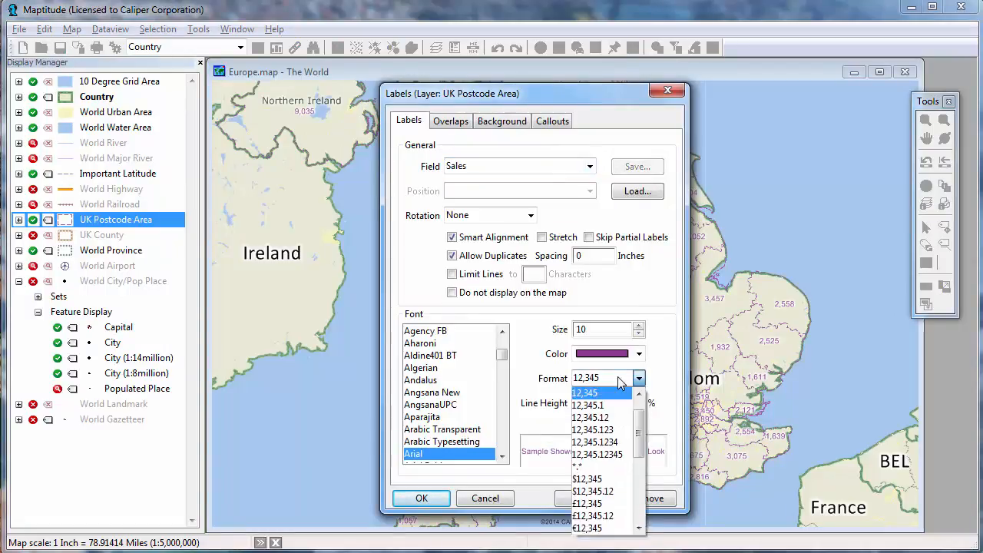
left_click(598, 503)
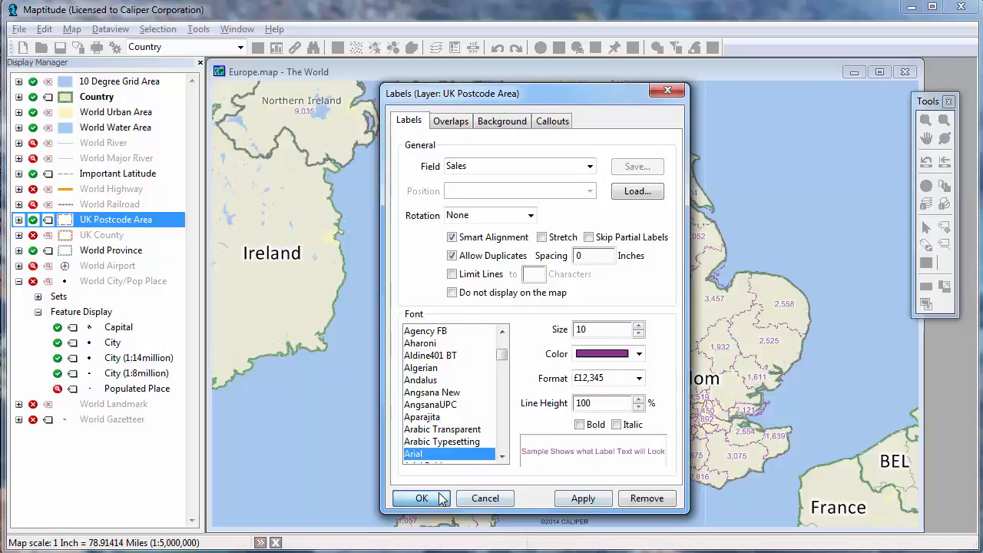
left_click(430, 497)
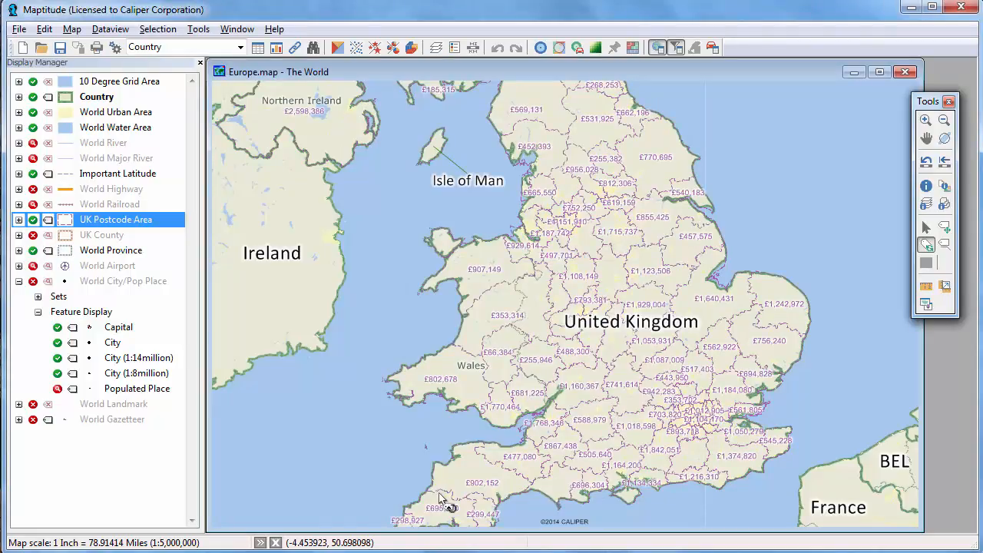
Set the UK Postcode Area labels to multiple fields, combining Postcode_Area and Population in that order.
left_click(48, 220)
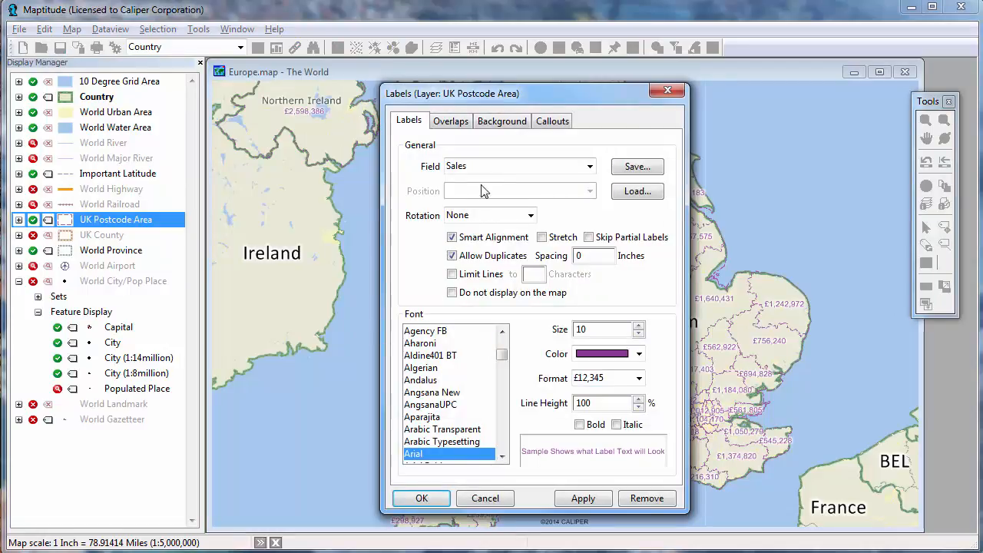
left_click(492, 175)
left_click(493, 450)
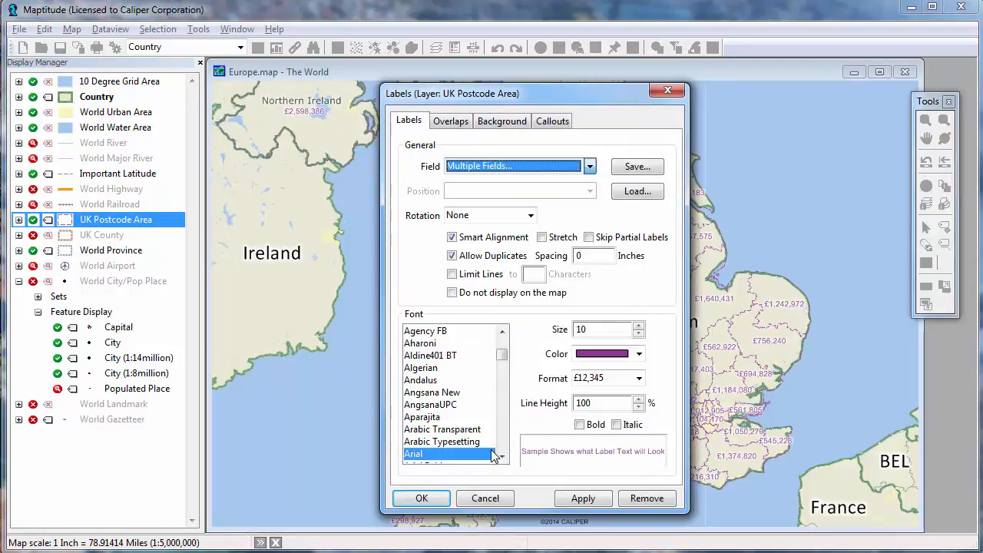
left_click(231, 244)
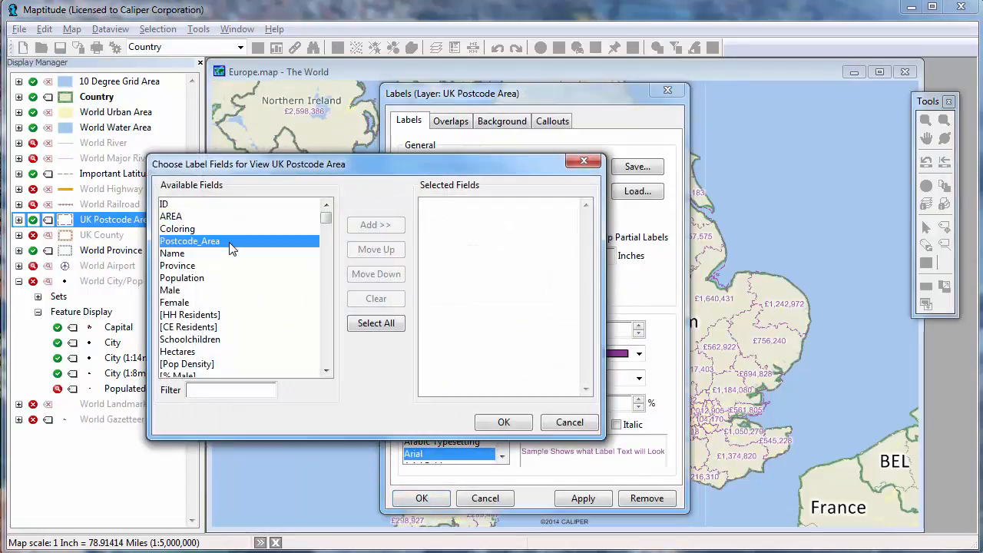
left_click(375, 224)
left_click(280, 278)
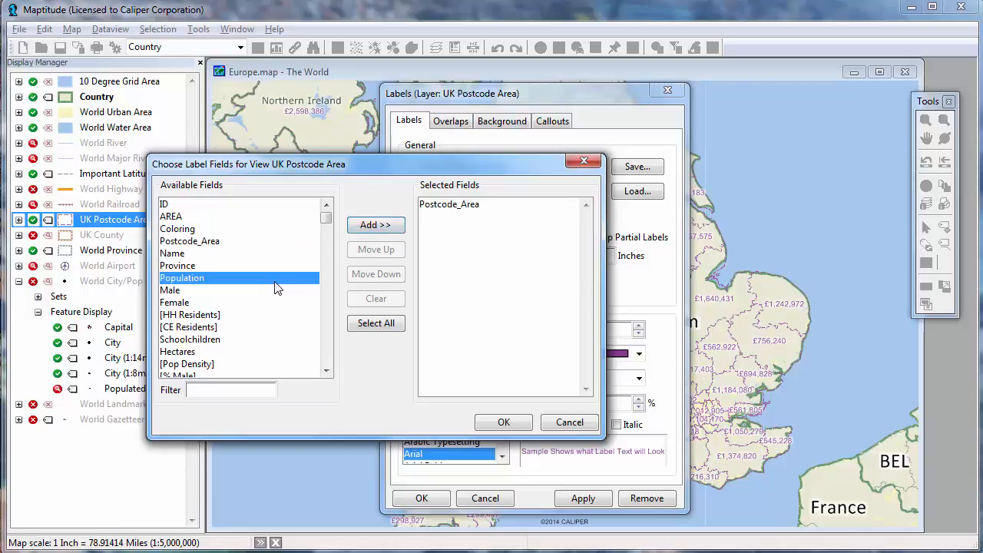
left_click(365, 227)
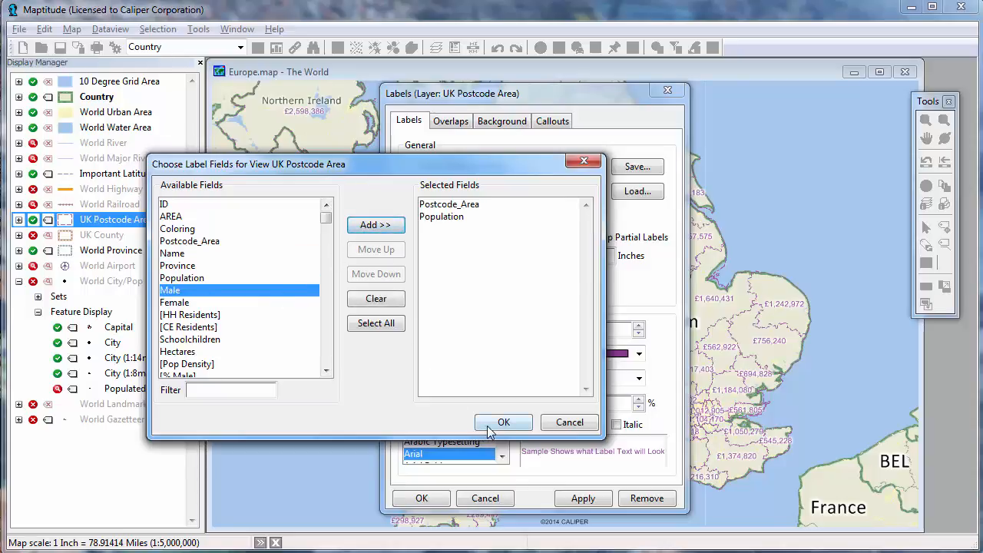
left_click(500, 423)
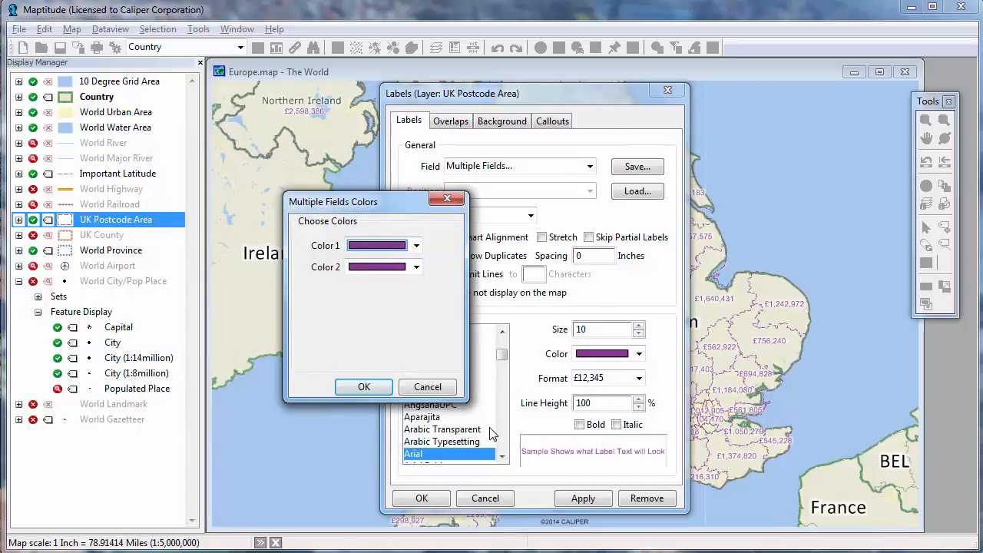
Color the second label field, Population, red and apply the multiple-field labels to the map.
left_click(416, 267)
left_click_drag(417, 332, 413, 293)
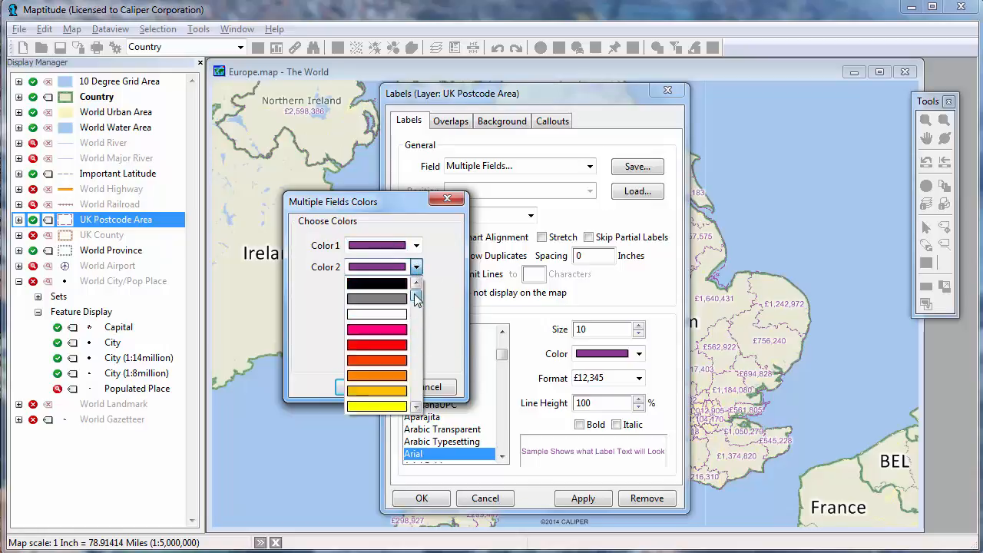
left_click(376, 331)
left_click(362, 387)
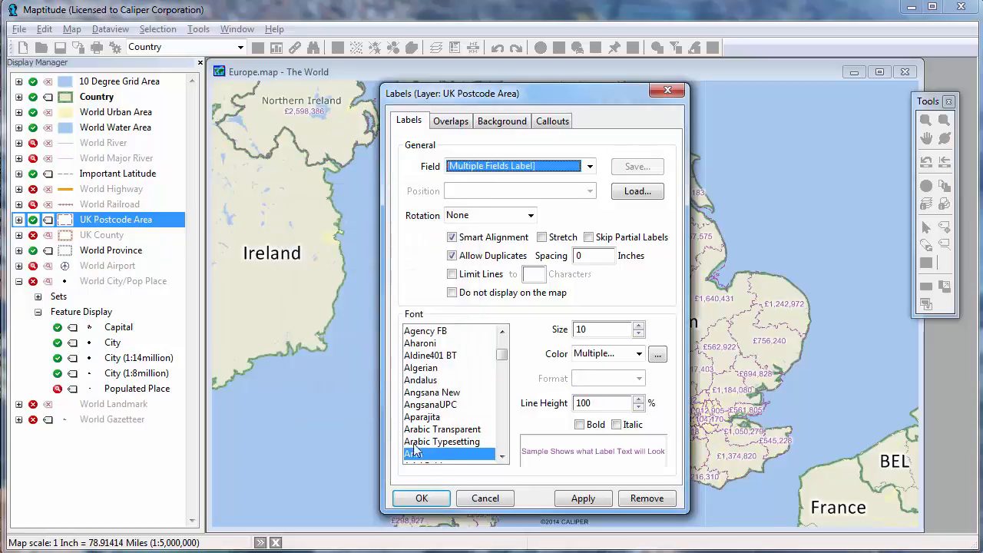
left_click(576, 500)
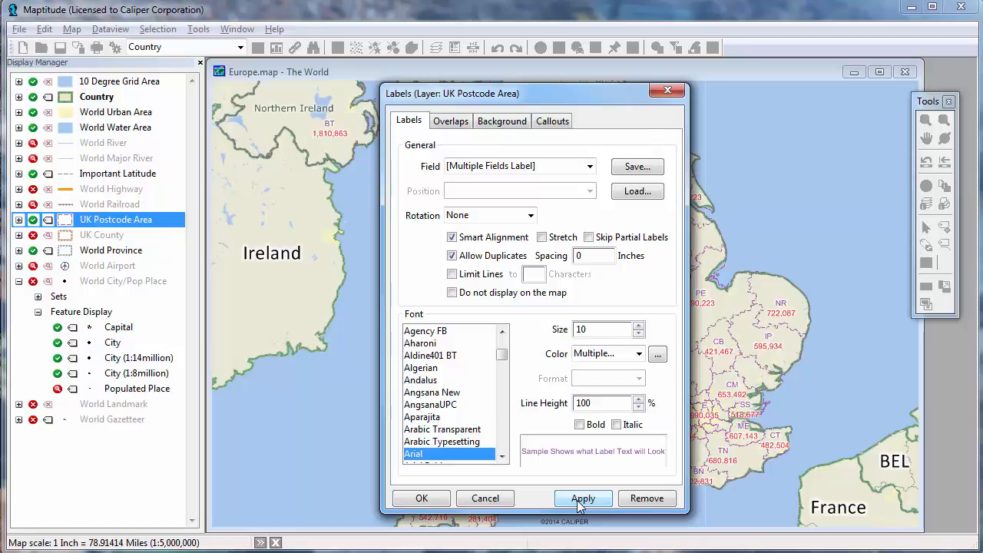
Set the line height of the UK Postcode Area labels to 80% and accept the label settings.
left_click(637, 408)
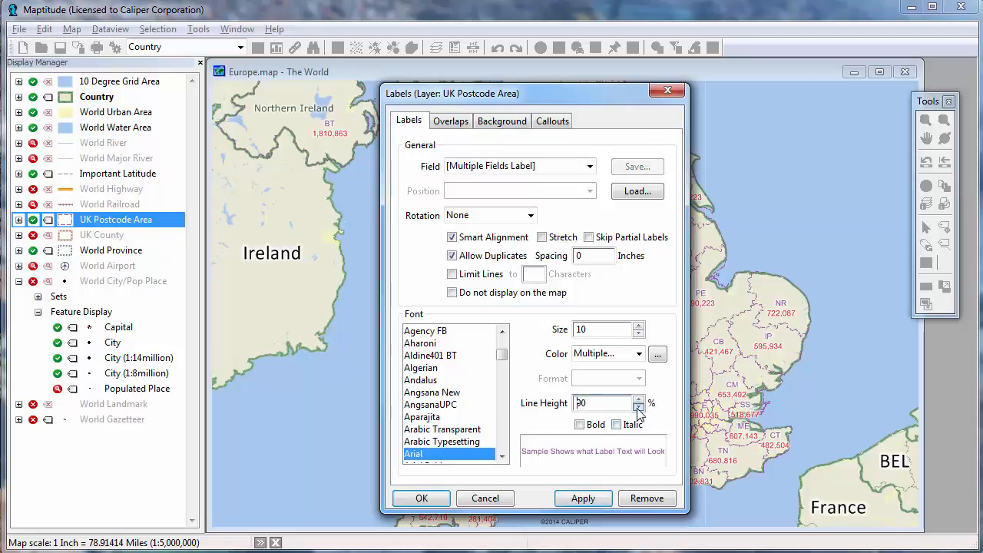
left_click(637, 407)
left_click(422, 498)
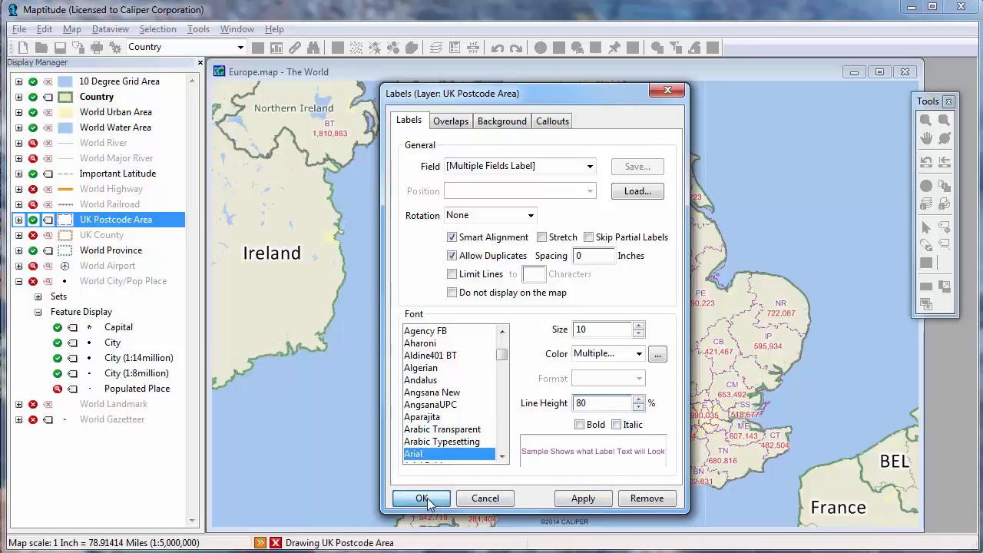